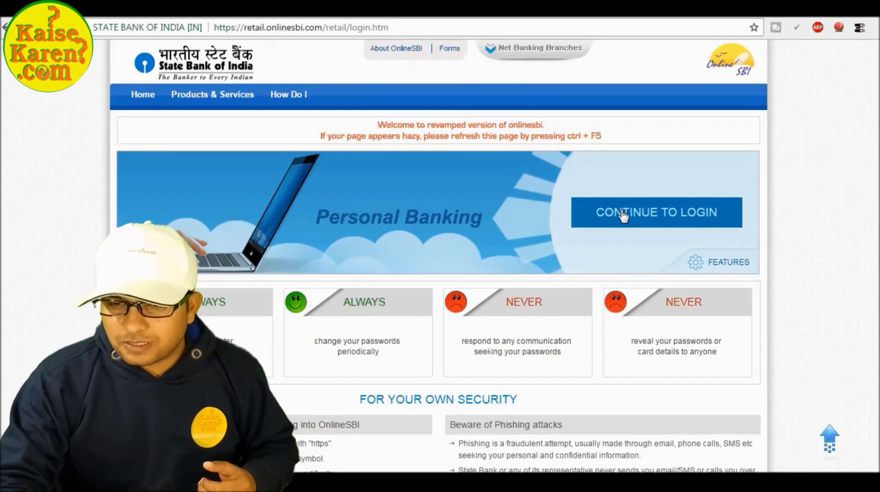
Log in to OnlineSBI personal net banking with the username and password
{"action": "left_click", "coordinate": [622, 214]}
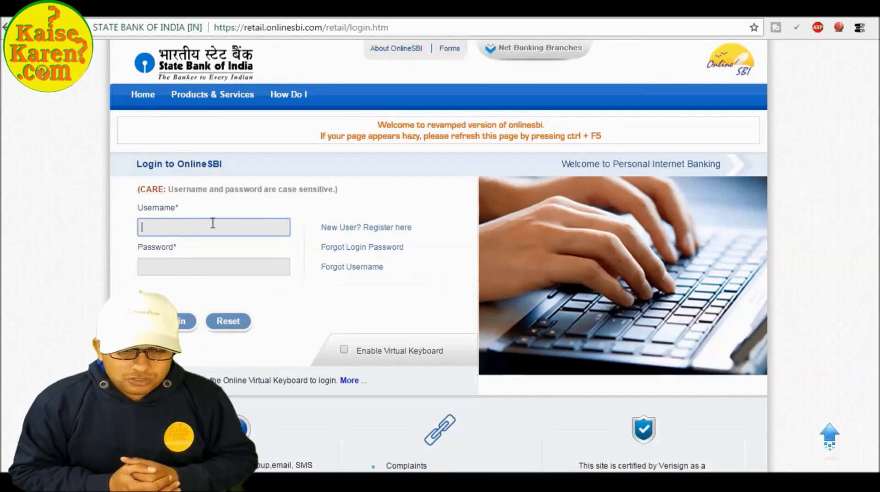
{"action": "type", "text": "KAISEKAREN"}
{"action": "key", "text": "Tab"}
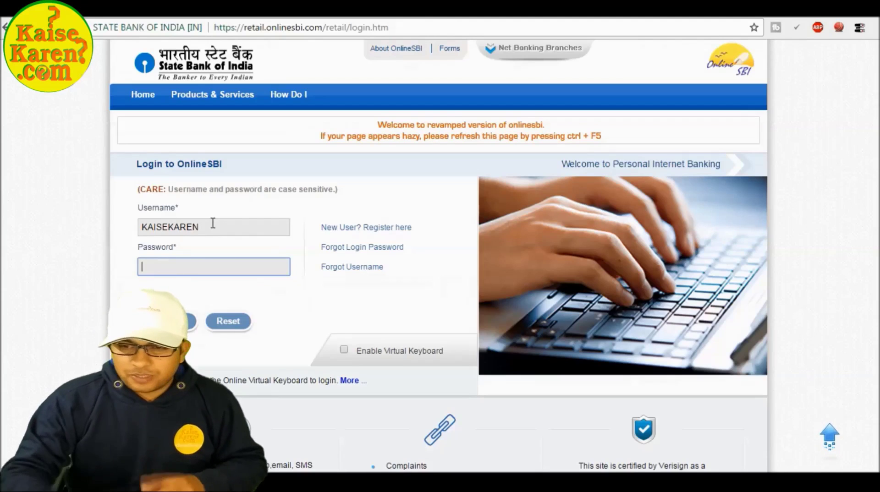
{"action": "type", "text": "**************"}
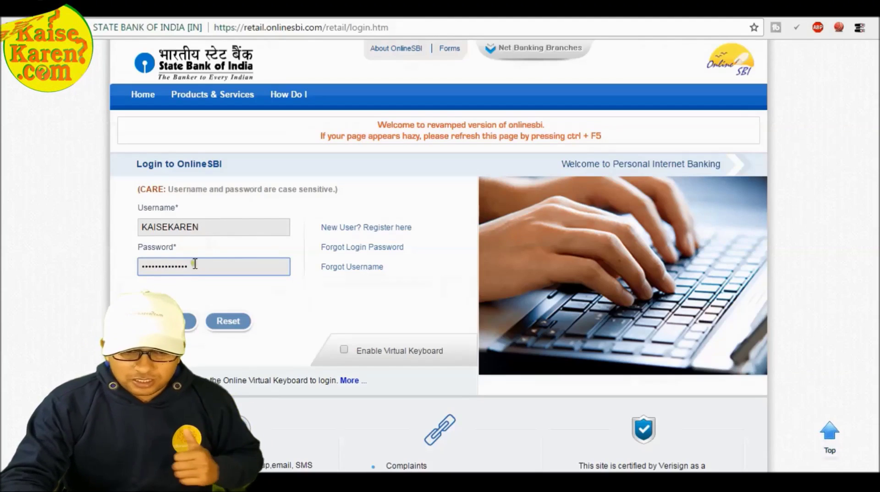
{"action": "key", "text": "Return"}
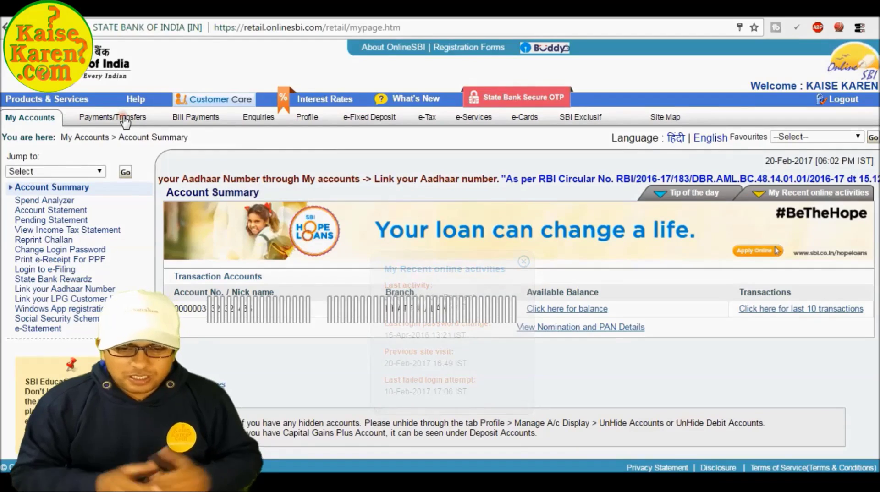
Open Payments/Transfers and choose Within SBI › Accounts of Others
{"action": "left_click", "coordinate": [125, 120]}
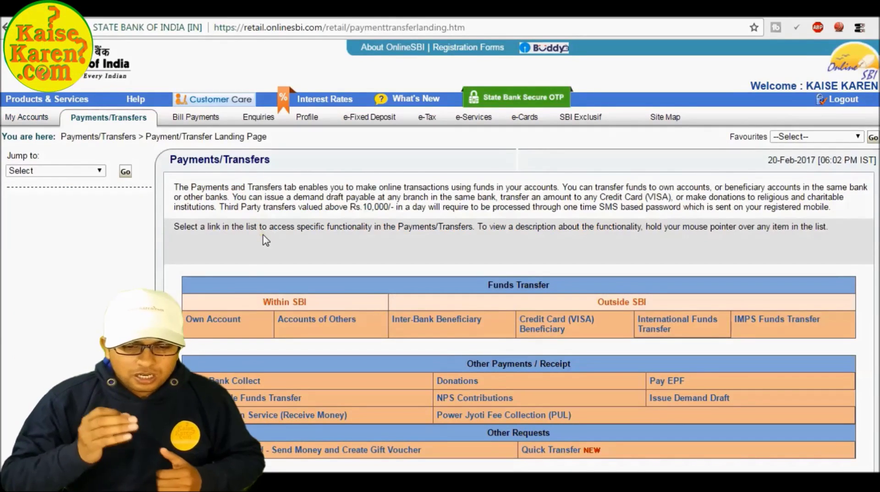
{"action": "mouse_move", "coordinate": [301, 321]}
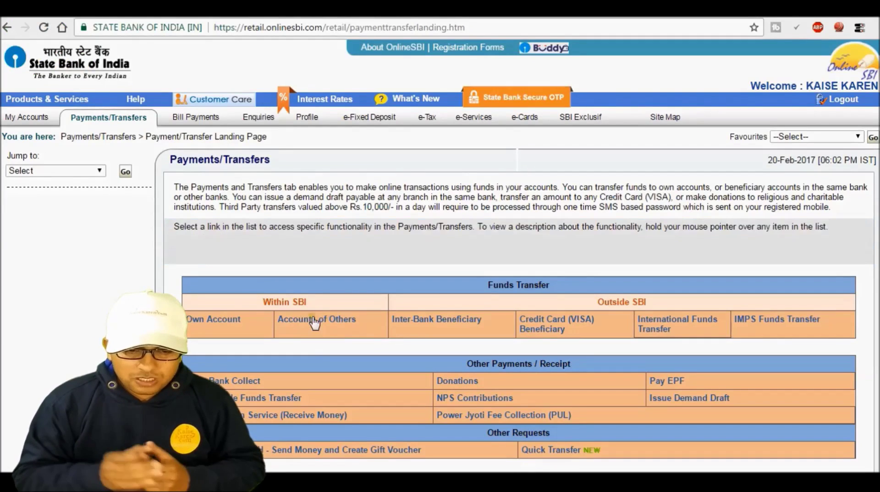
{"action": "mouse_move", "coordinate": [426, 323]}
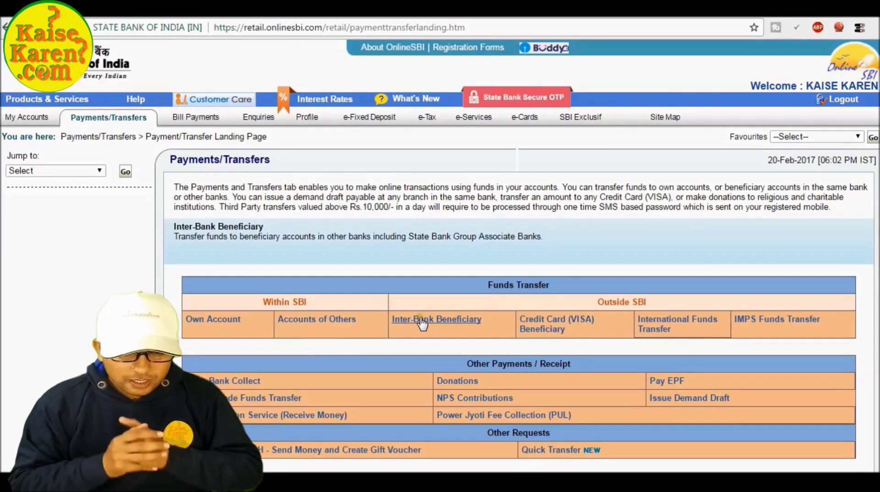
{"action": "mouse_move", "coordinate": [332, 325]}
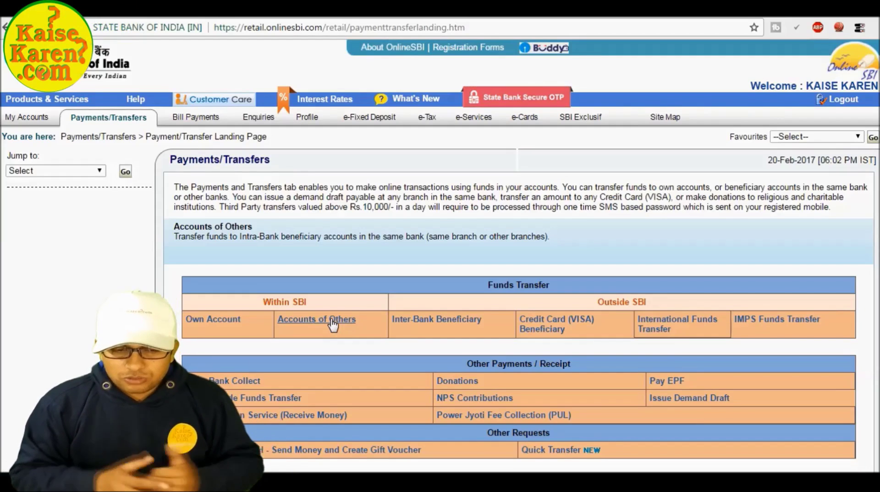
{"action": "left_click", "coordinate": [332, 320]}
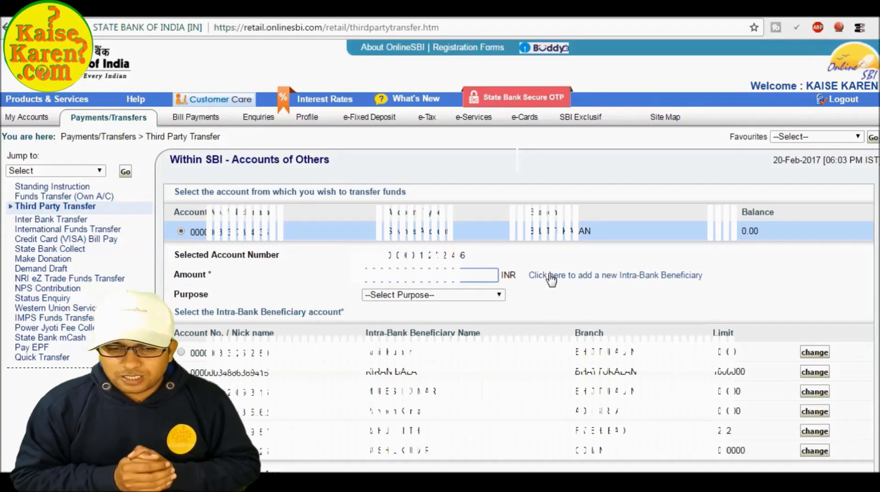
Start adding a new intra-bank beneficiary and confirm with the profile password
{"action": "left_click", "coordinate": [550, 277]}
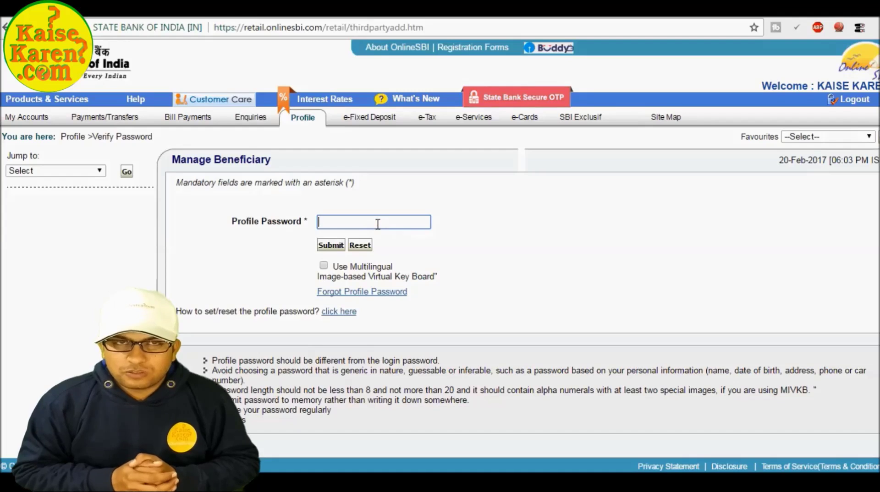
{"action": "type", "text": "••••••••"}
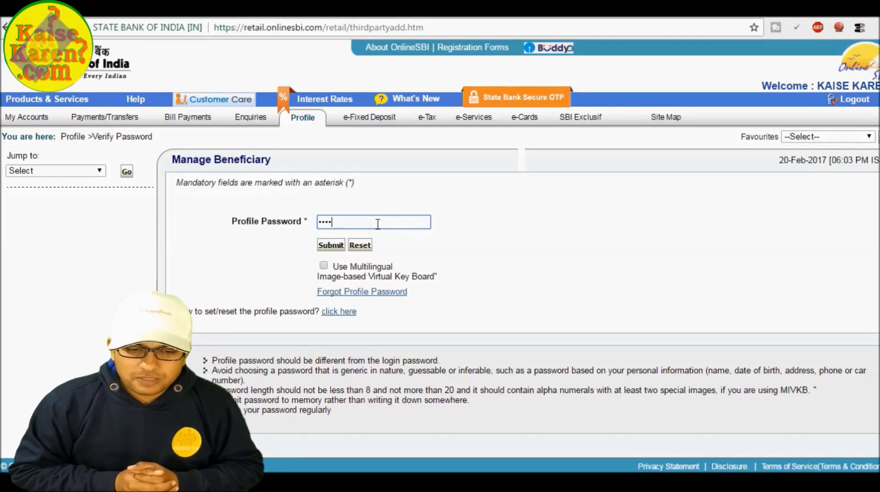
{"action": "type", "text": "•••••••••••••••••••••••••"}
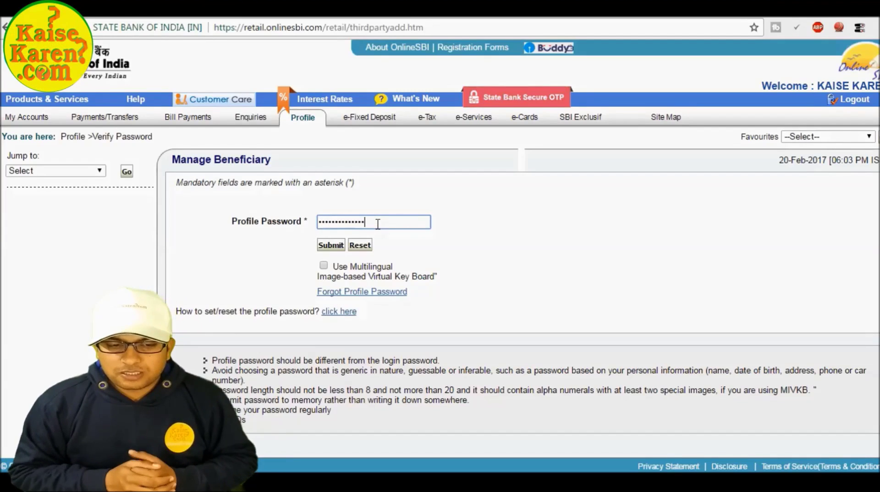
{"action": "key", "text": "Return"}
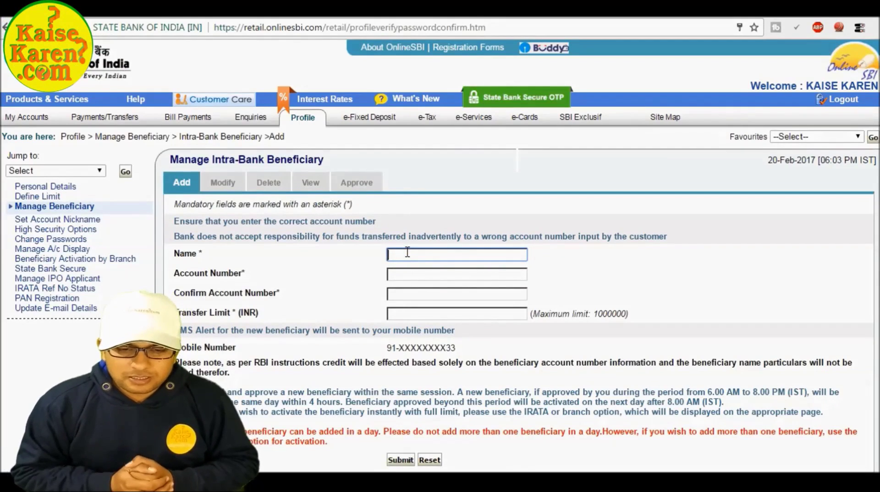
Enter the beneficiary name, account number, its confirmation, and the 1000000 transfer limit
{"action": "type", "text": "APNA NAAM"}
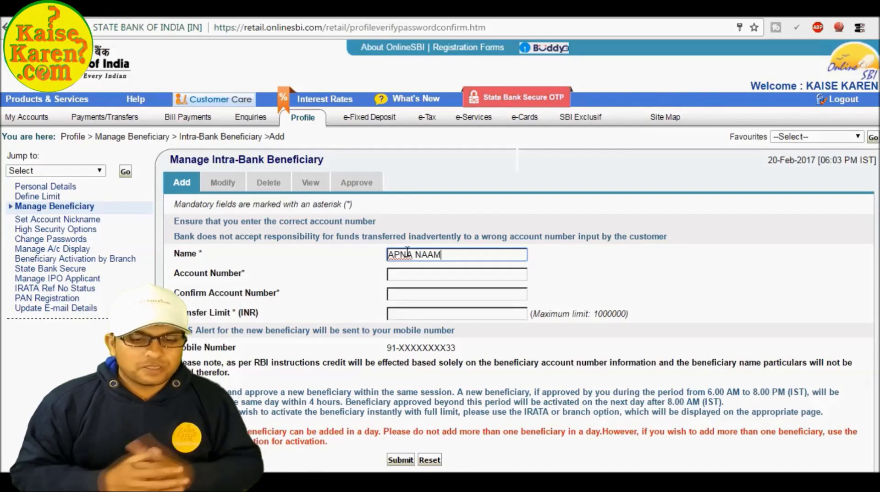
{"action": "key", "text": "Tab"}
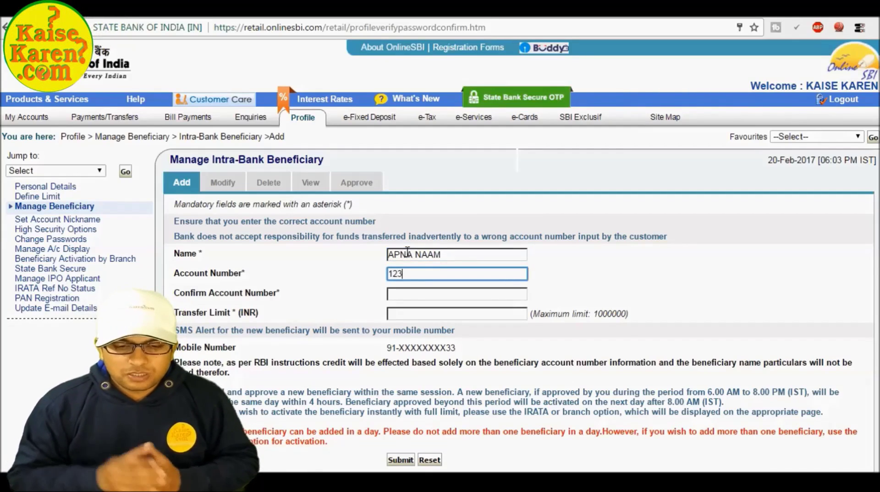
{"action": "type", "text": "1234567891011112"}
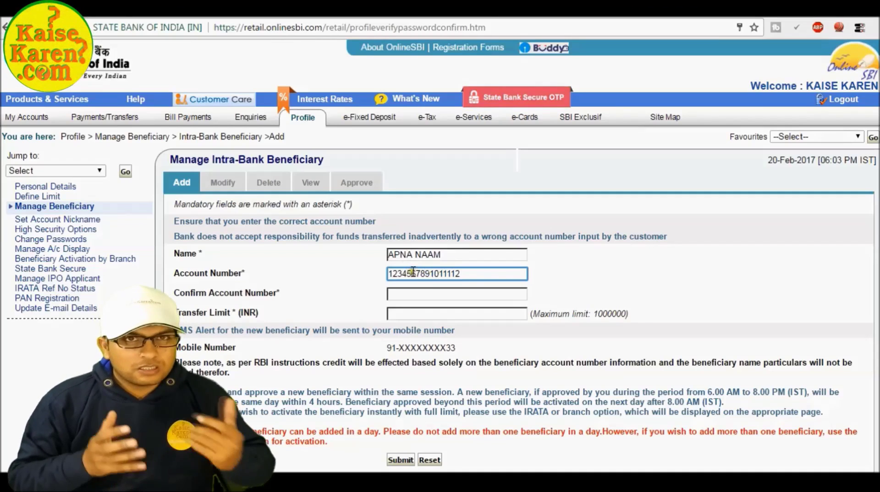
{"action": "double_click", "coordinate": [413, 273]}
{"action": "left_click", "coordinate": [412, 273]}
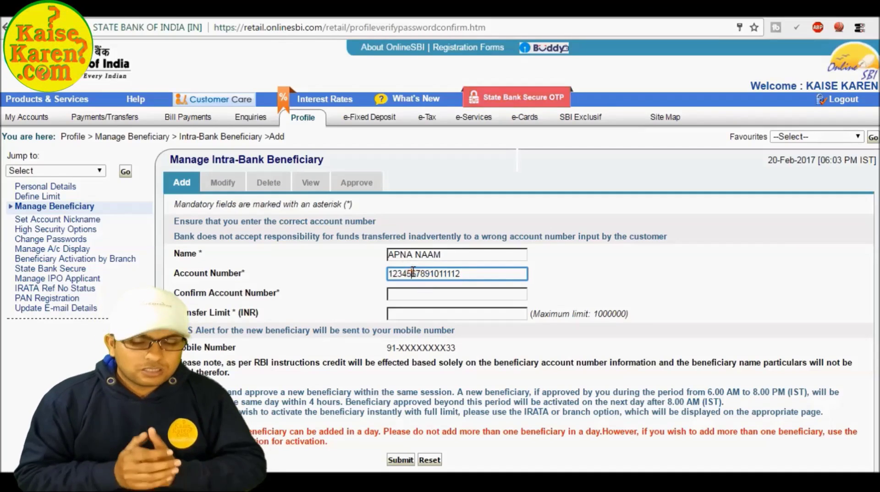
{"action": "left_click", "coordinate": [413, 297]}
{"action": "type", "text": "123456"}
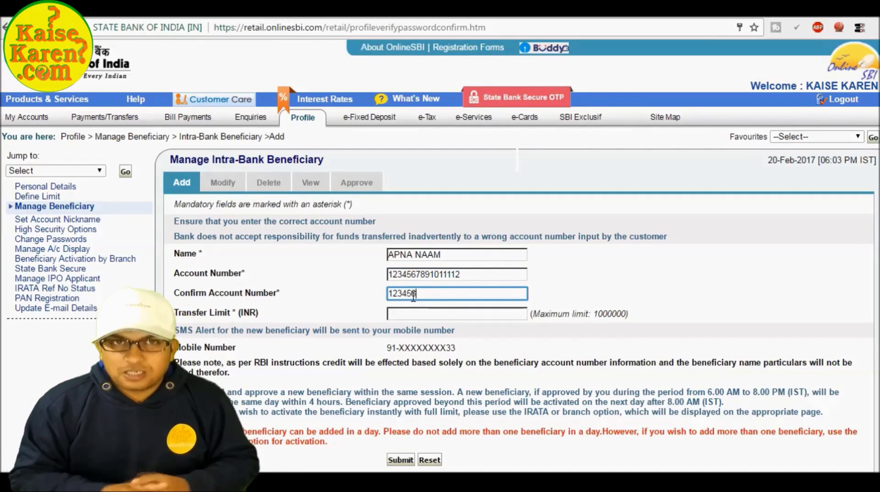
{"action": "type", "text": "7891011112"}
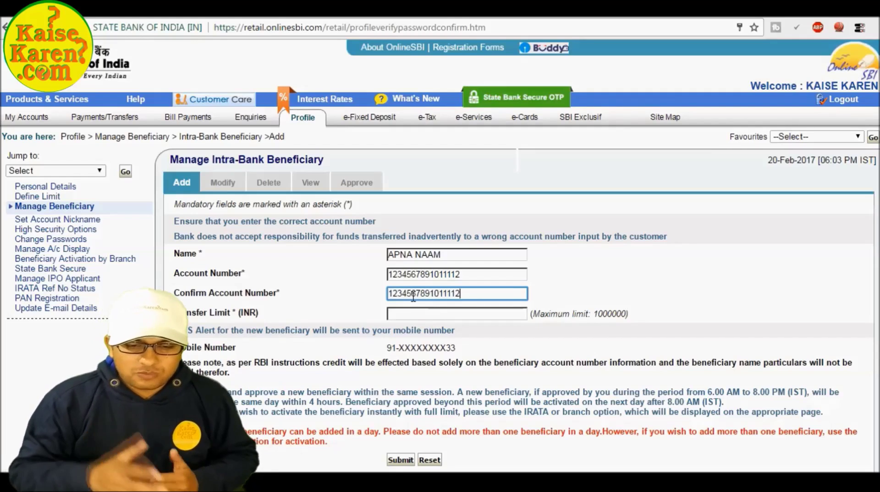
{"action": "left_click", "coordinate": [400, 313]}
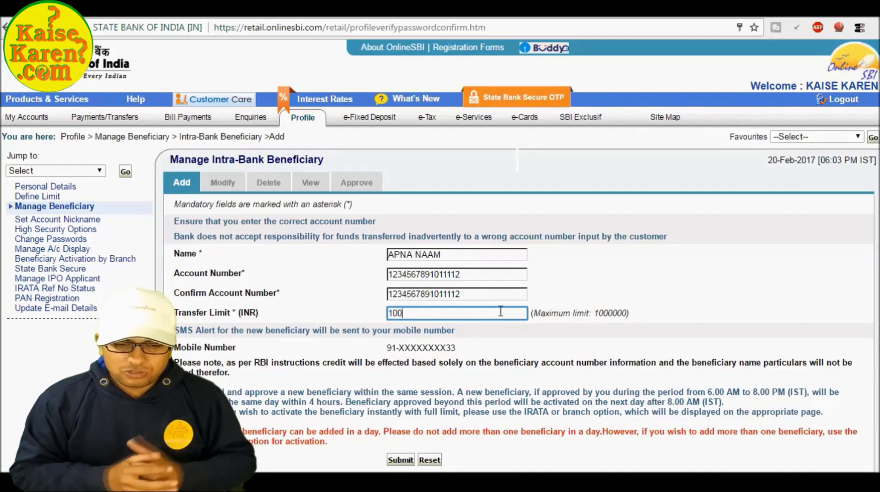
{"action": "type", "text": "0000"}
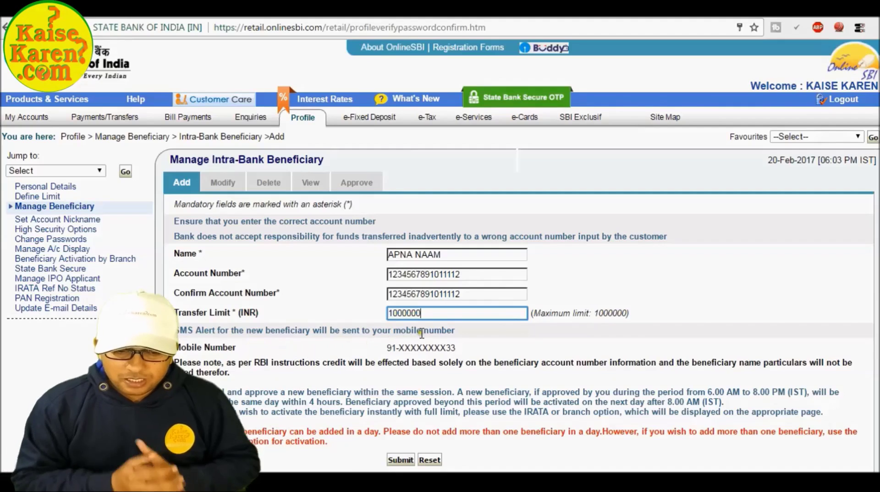
Submit the new intra-bank beneficiary and check the registration success message
{"action": "left_click", "coordinate": [400, 460]}
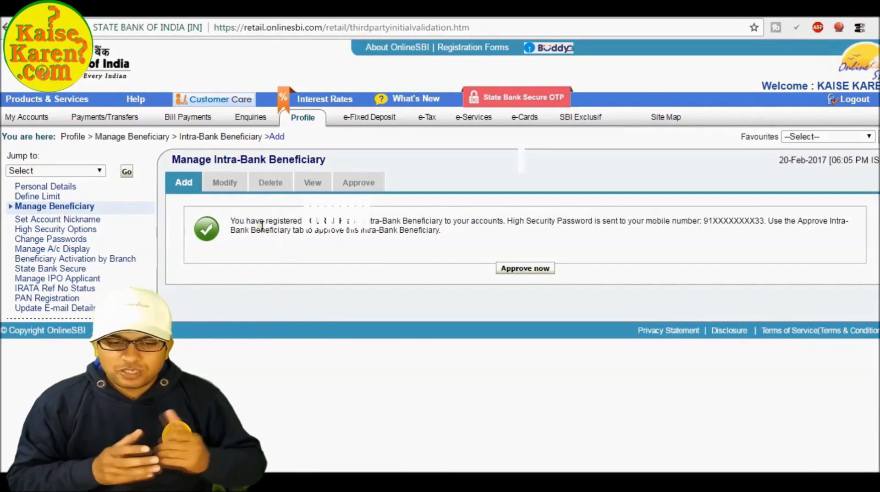
{"action": "left_click_drag", "start_coordinate": [231, 225], "coordinate": [456, 236]}
{"action": "left_click", "coordinate": [455, 237]}
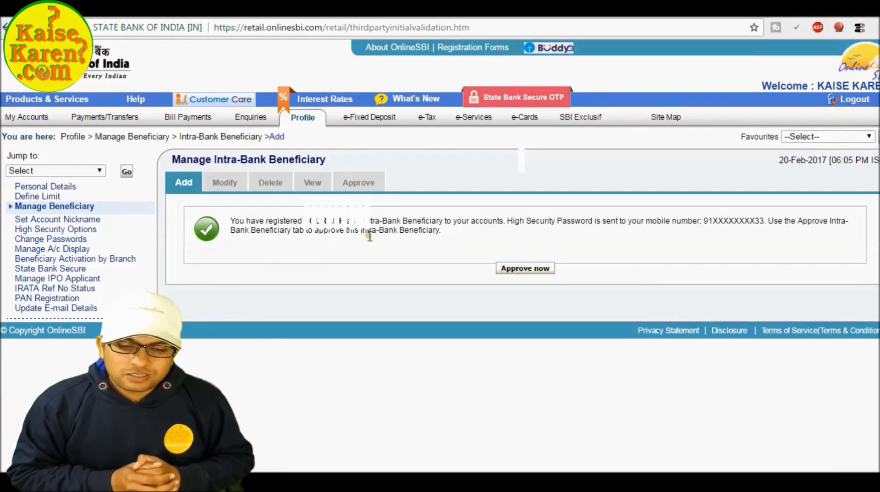
Choose Approve now, then Approve Beneficiary through OTP
{"action": "left_click", "coordinate": [521, 269]}
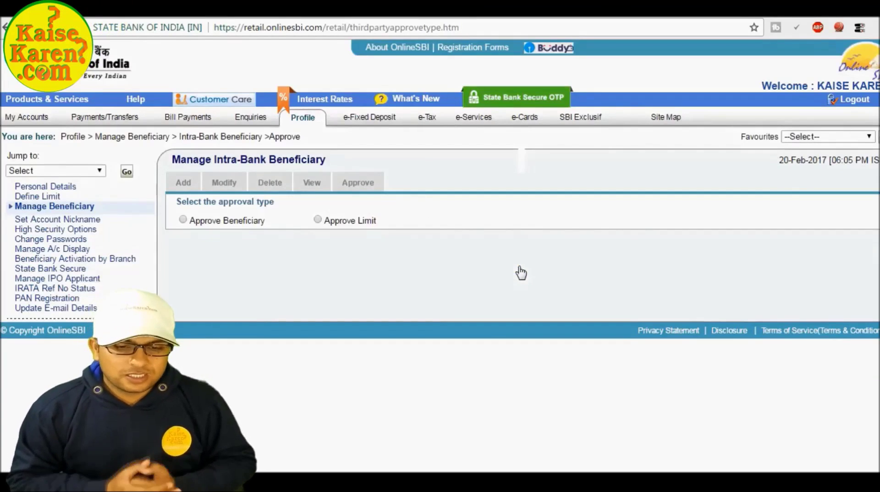
{"action": "left_click", "coordinate": [183, 221]}
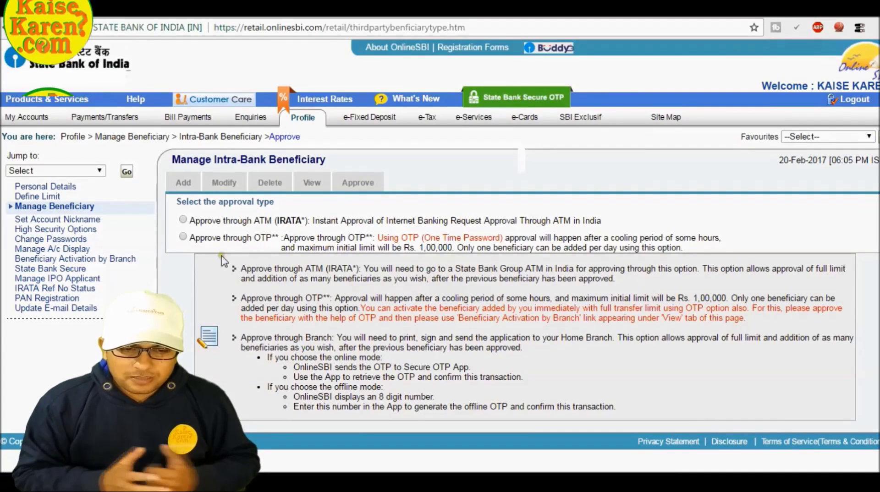
{"action": "left_click", "coordinate": [183, 237]}
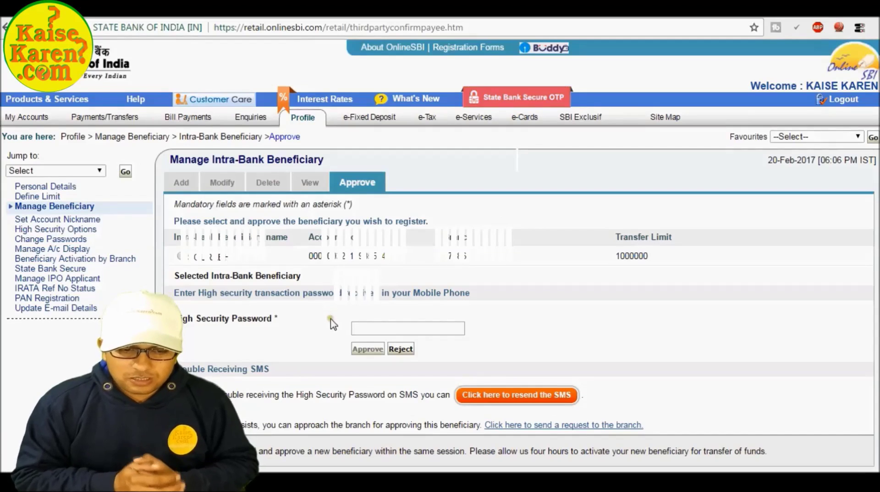
Select the new beneficiary and approve it with the SMS high security password
{"action": "left_click", "coordinate": [179, 256]}
{"action": "left_click", "coordinate": [367, 326]}
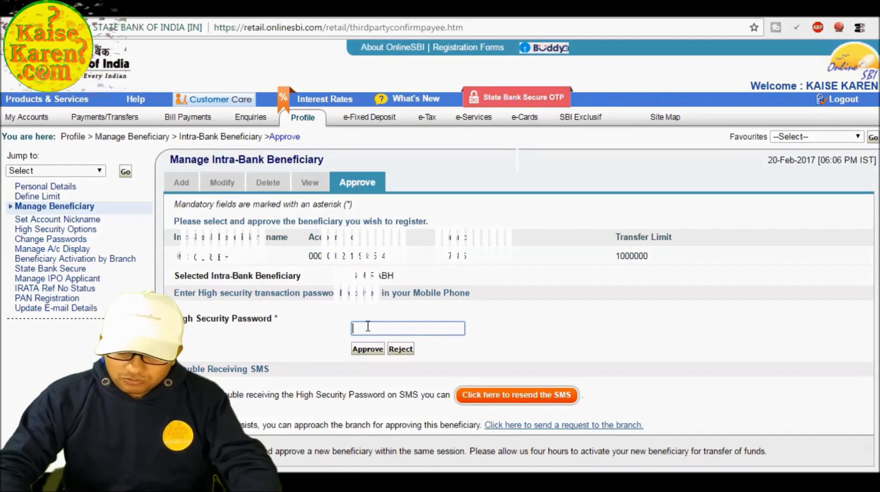
{"action": "type", "text": "••"}
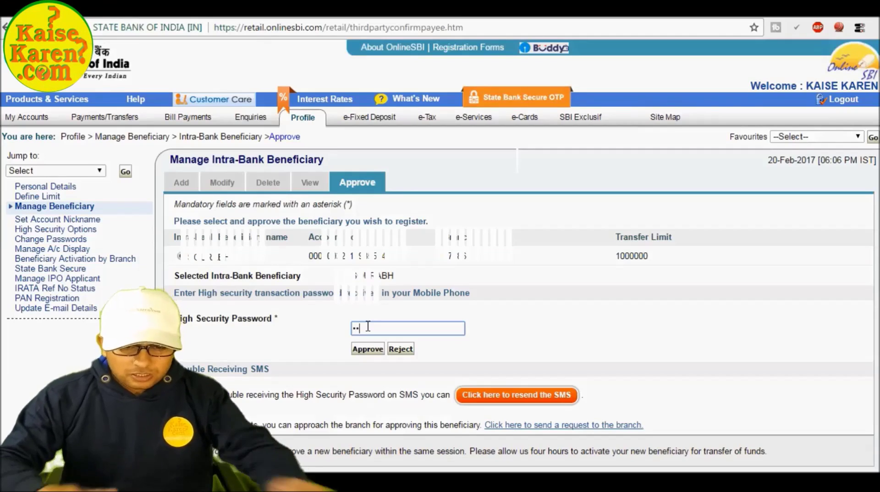
{"action": "type", "text": "••"}
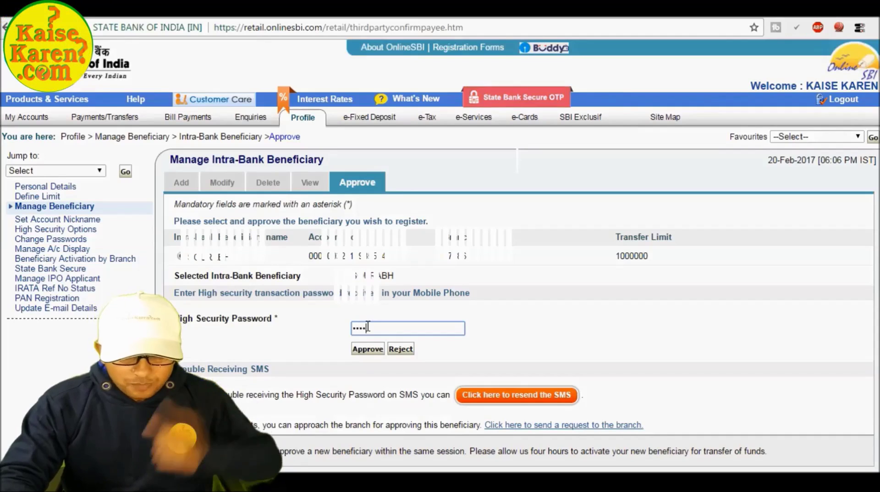
{"action": "type", "text": "••"}
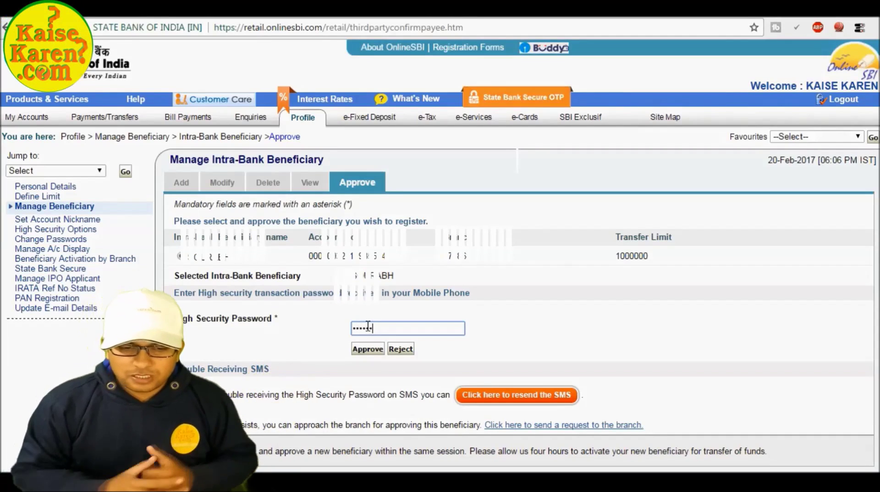
{"action": "type", "text": "••"}
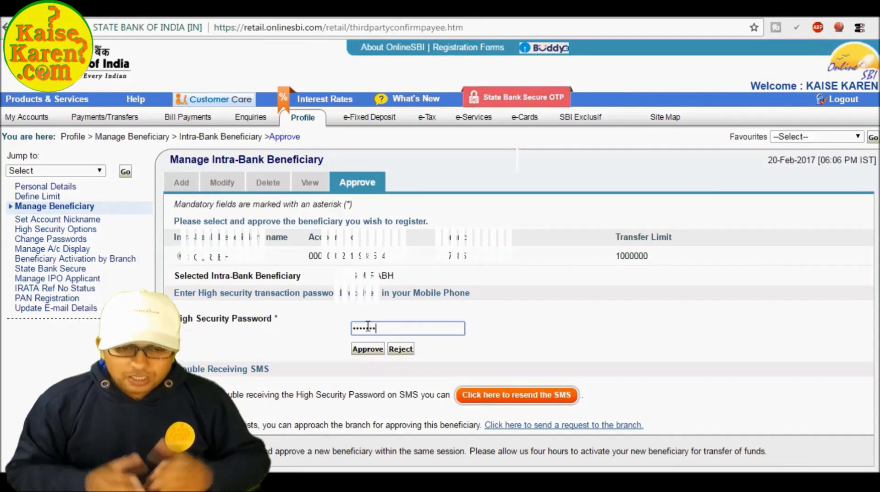
{"action": "left_click", "coordinate": [368, 350]}
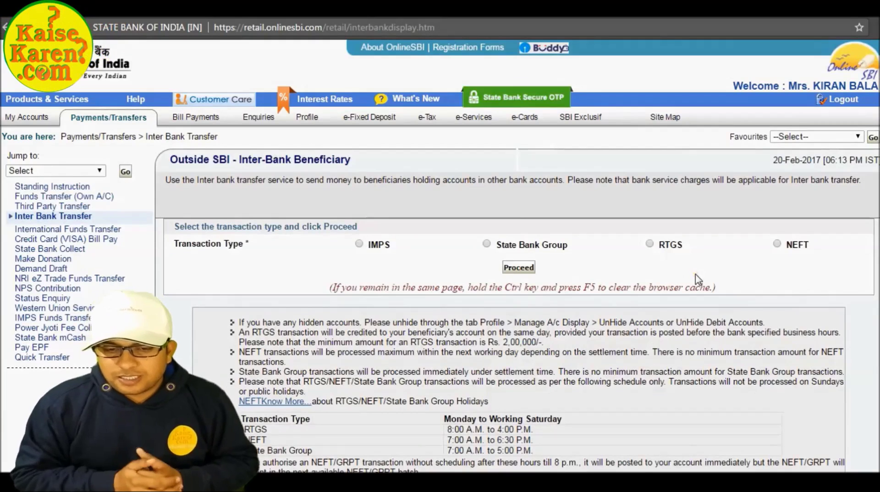
Review the RTGS, NEFT, State Bank Group and IMPS descriptions, then proceed with NEFT
{"action": "left_click", "coordinate": [651, 245]}
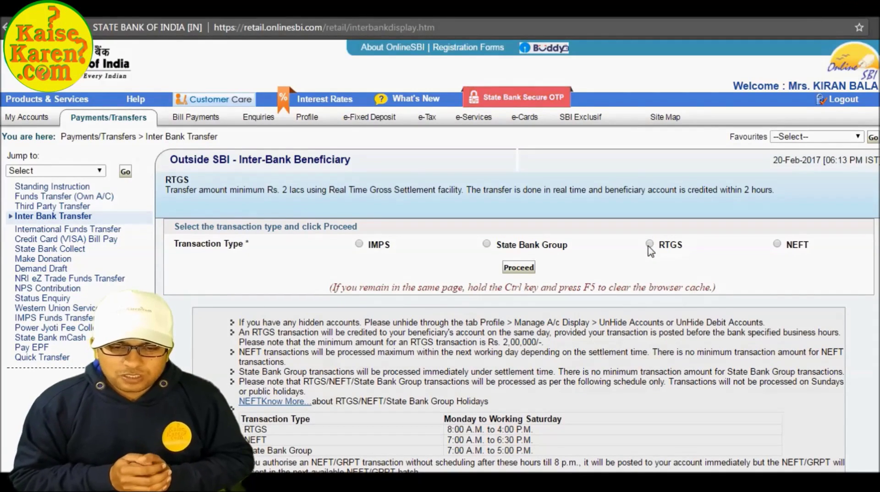
{"action": "left_click", "coordinate": [778, 244]}
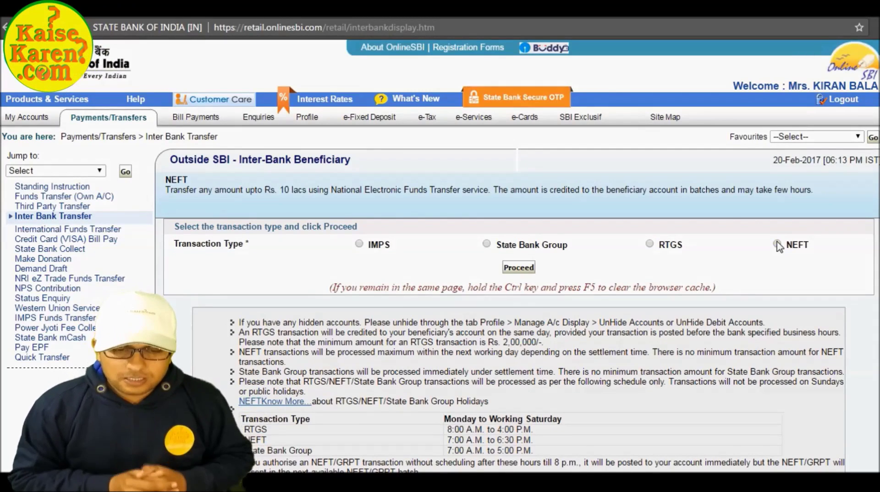
{"action": "left_click", "coordinate": [487, 244]}
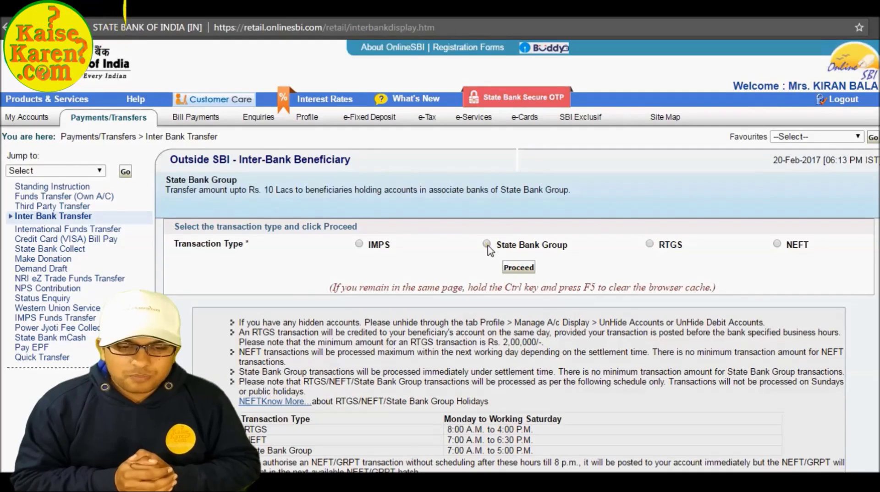
{"action": "left_click", "coordinate": [359, 244]}
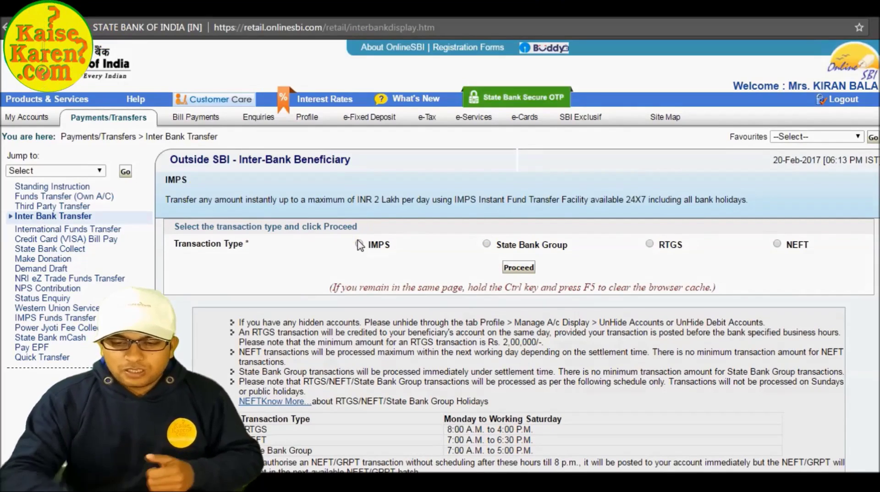
{"action": "left_click", "coordinate": [778, 248]}
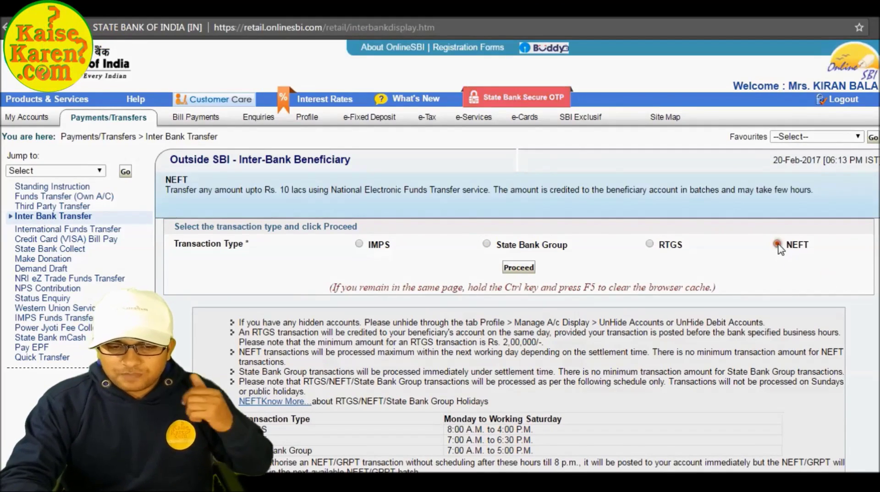
{"action": "left_click", "coordinate": [518, 271]}
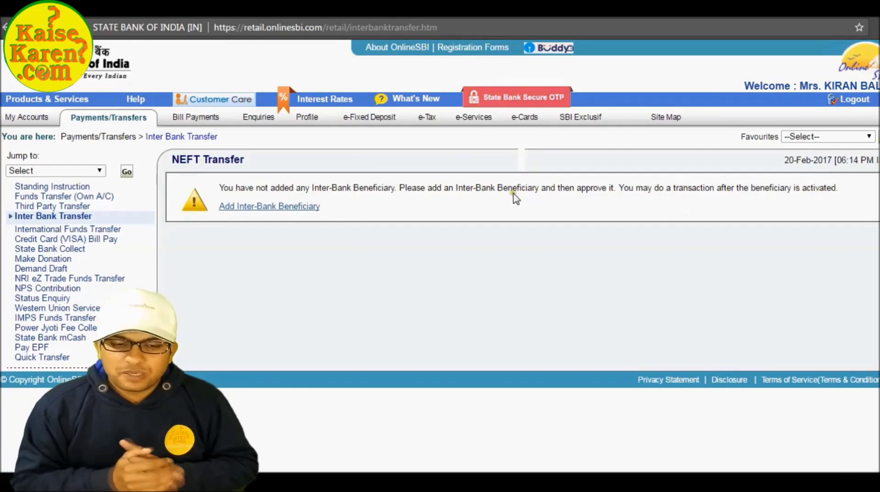
Start adding an inter-bank beneficiary and verify with the profile password
{"action": "left_click", "coordinate": [238, 207]}
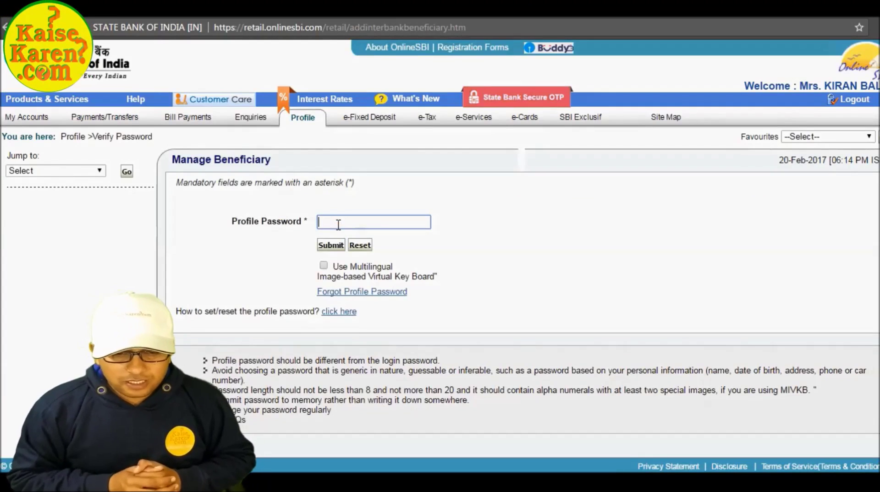
{"action": "type", "text": "***"}
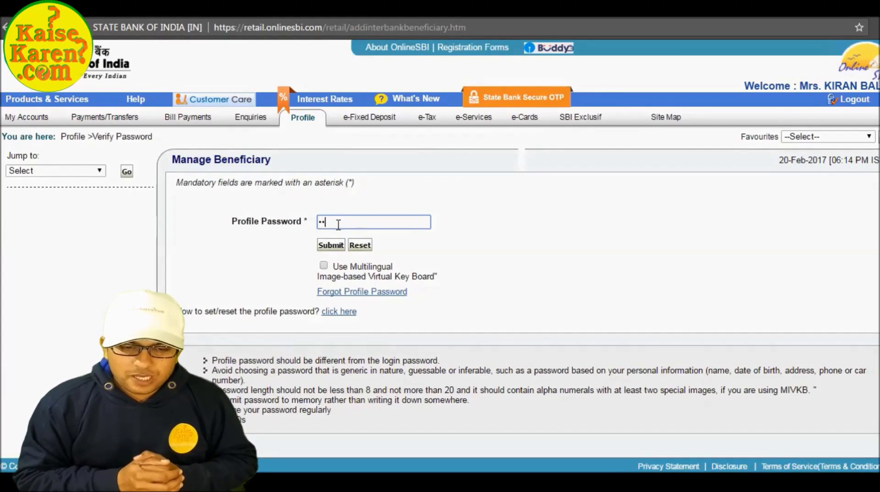
{"action": "type", "text": "**********"}
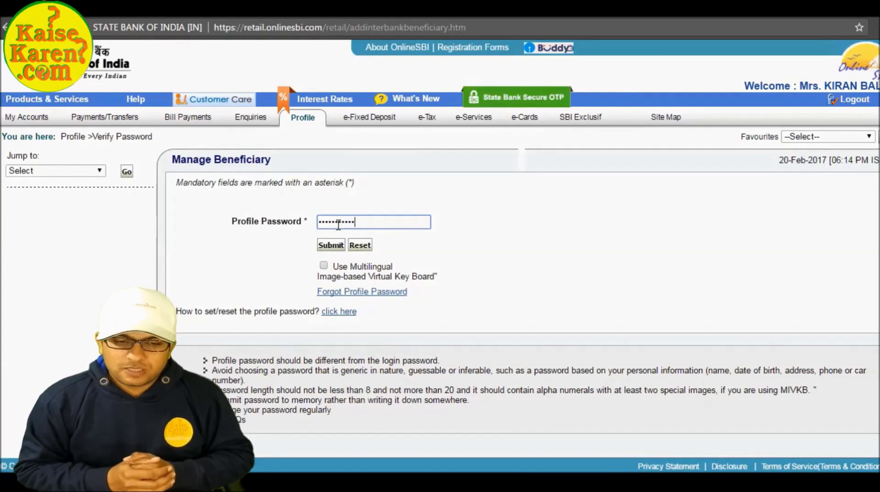
{"action": "type", "text": "***"}
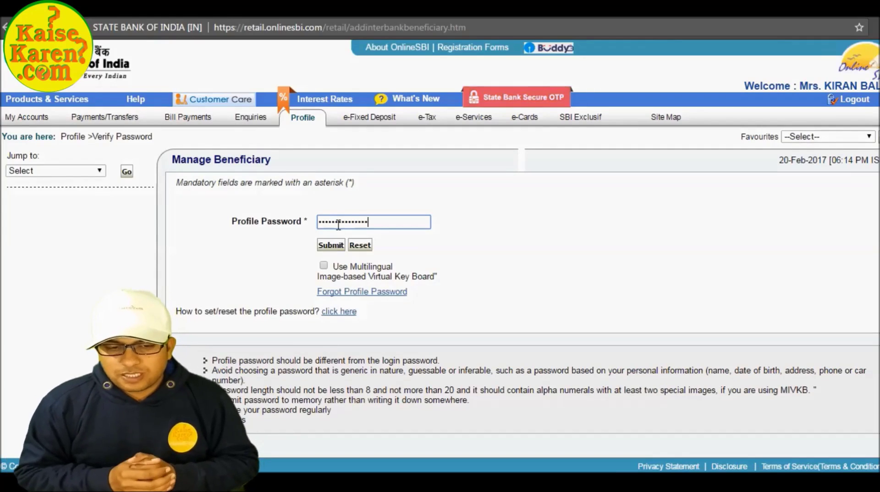
{"action": "key", "text": "Return"}
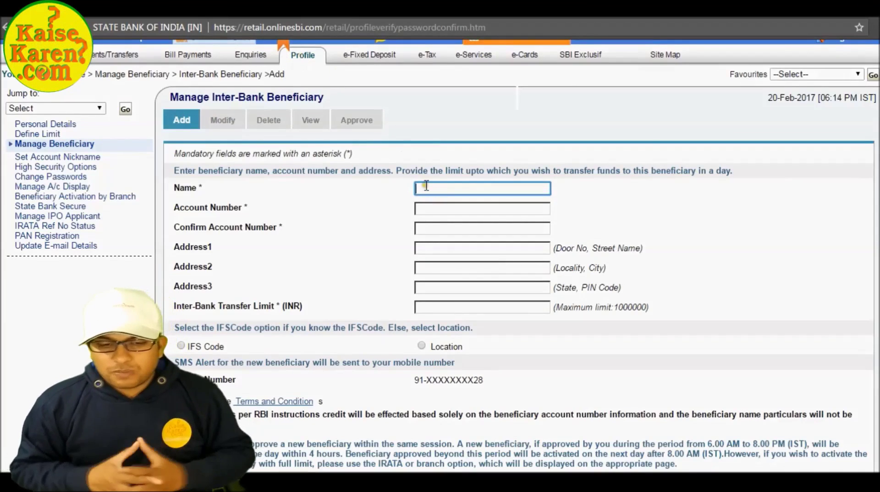
Enter the beneficiary name and the account number in both account fields
{"action": "type", "text": "apna naam"}
{"action": "key", "text": "Tab"}
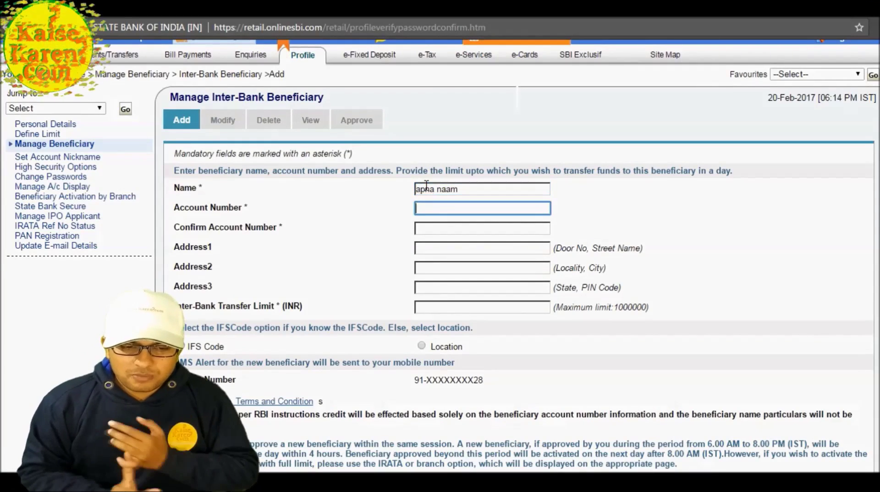
{"action": "type", "text": "1"}
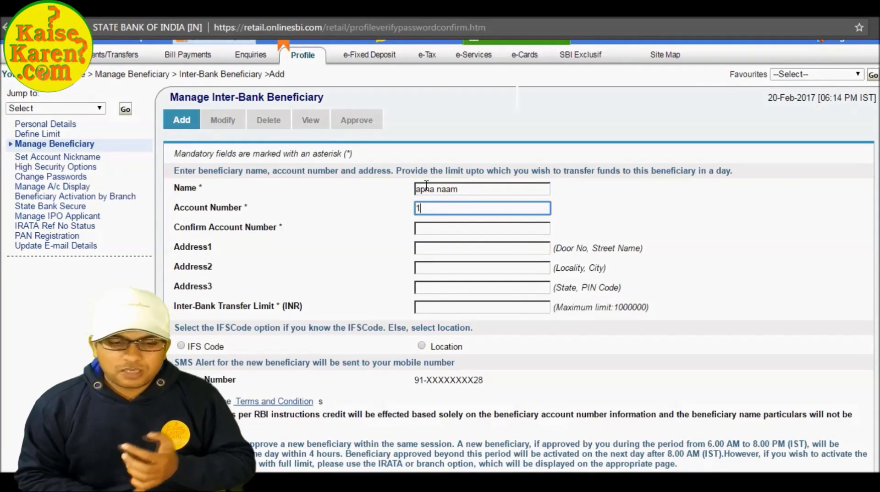
{"action": "type", "text": "23456789"}
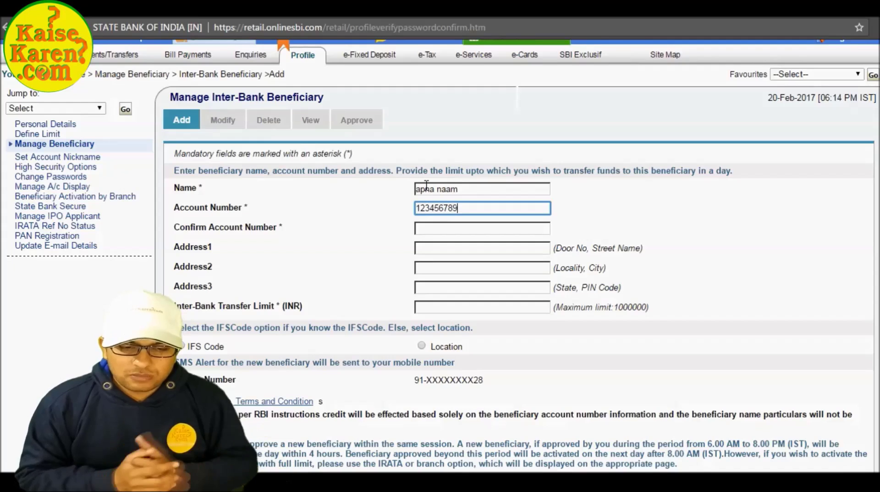
{"action": "type", "text": "101112"}
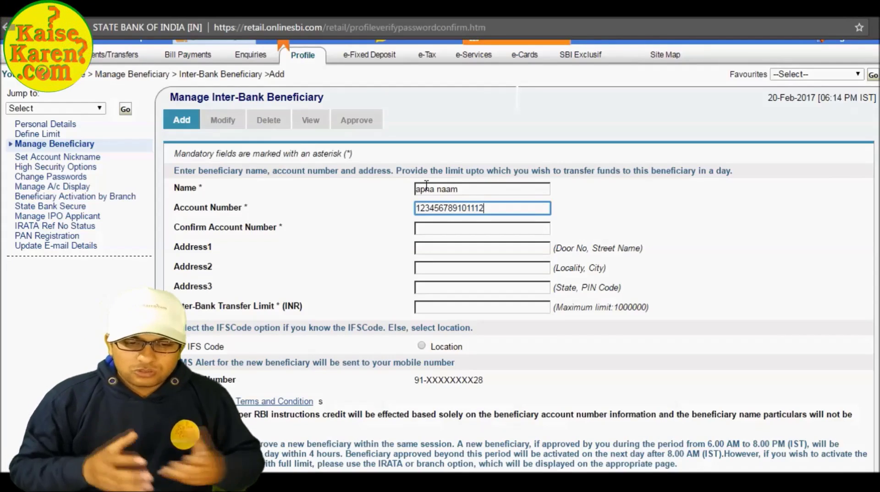
{"action": "key", "text": "Tab"}
{"action": "type", "text": "12345678910"}
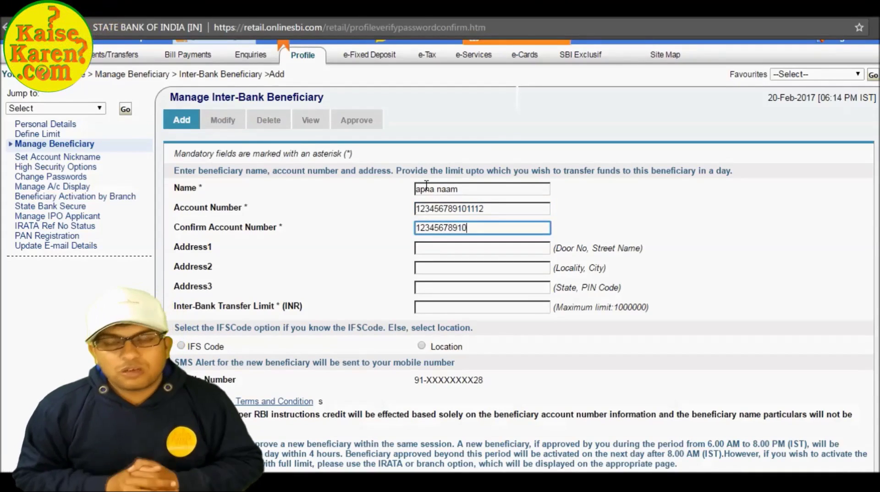
{"action": "type", "text": "1112"}
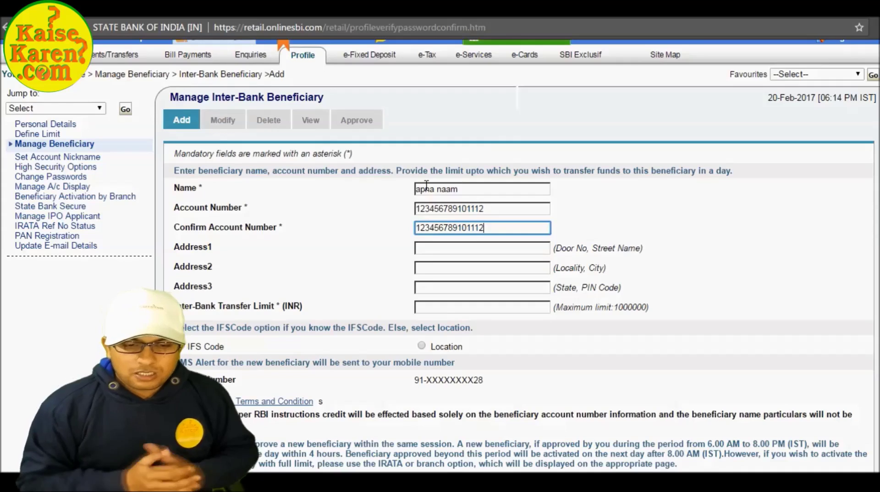
Fill in the three address lines and set the transfer limit to 1000000
{"action": "key", "text": "Tab"}
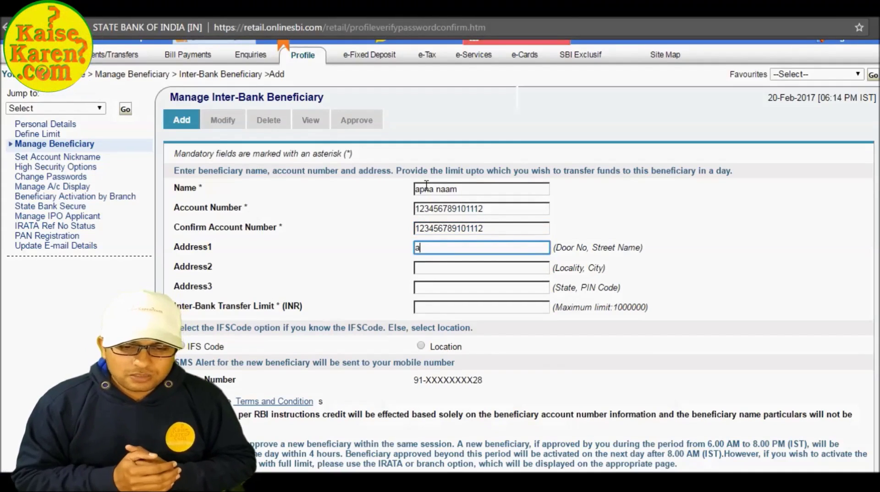
{"action": "type", "text": "address"}
{"action": "key", "text": "Tab"}
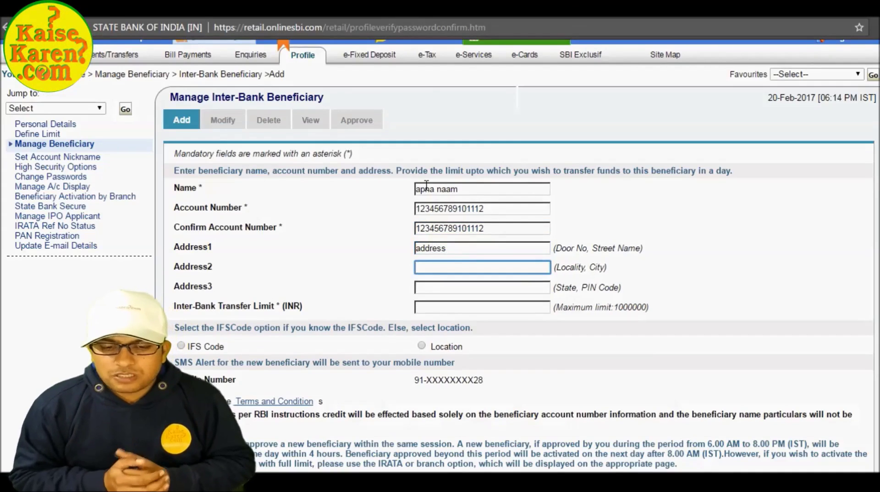
{"action": "type", "text": "city"}
{"action": "key", "text": "Tab"}
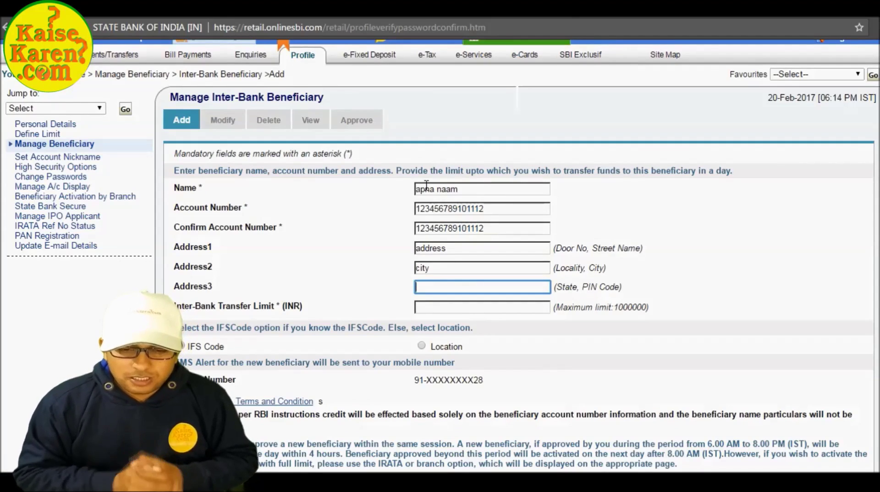
{"action": "type", "text": "delhi 10001"}
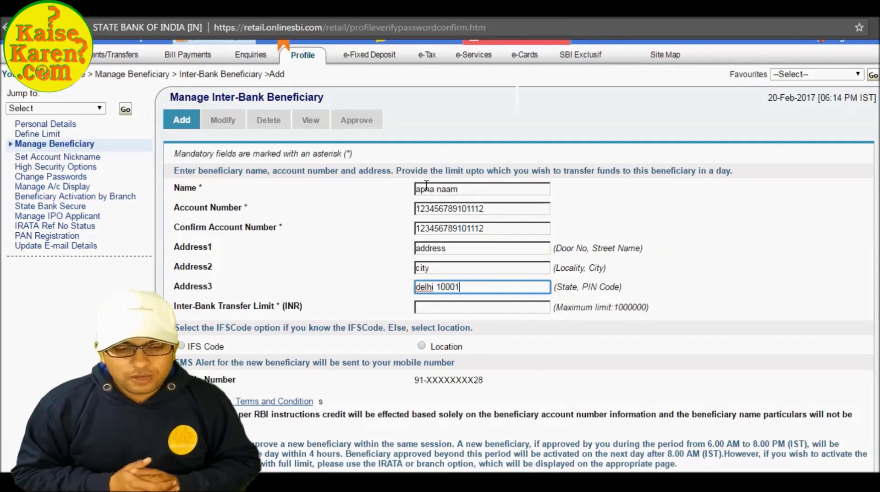
{"action": "key", "text": "Tab"}
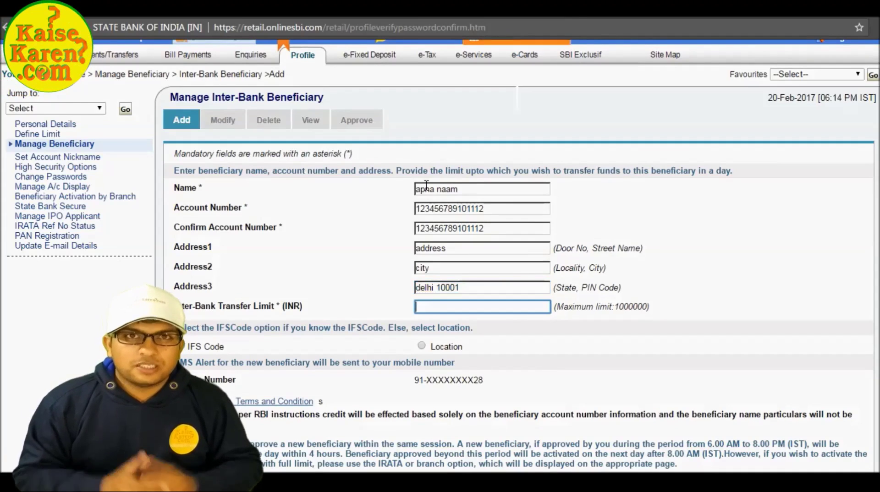
{"action": "type", "text": "1000000"}
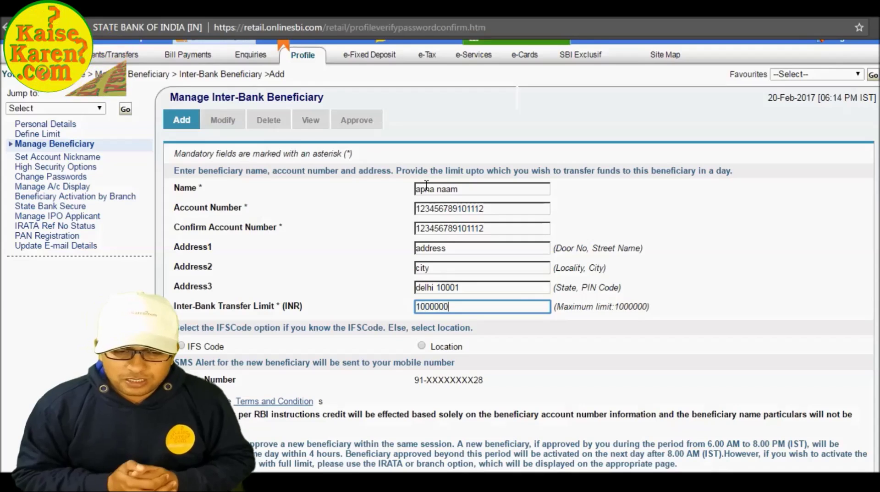
Identify the branch by IFS code hdfc000123 and submit the inter-bank beneficiary
{"action": "left_click", "coordinate": [181, 345]}
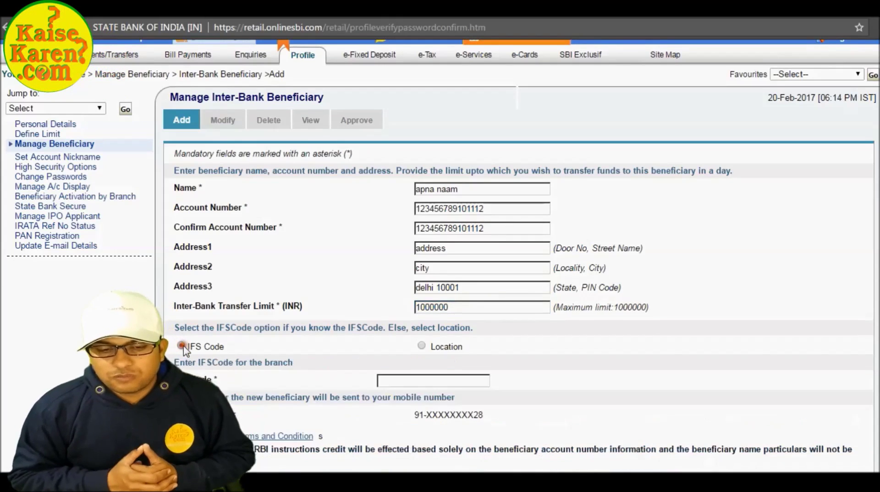
{"action": "left_click", "coordinate": [411, 385]}
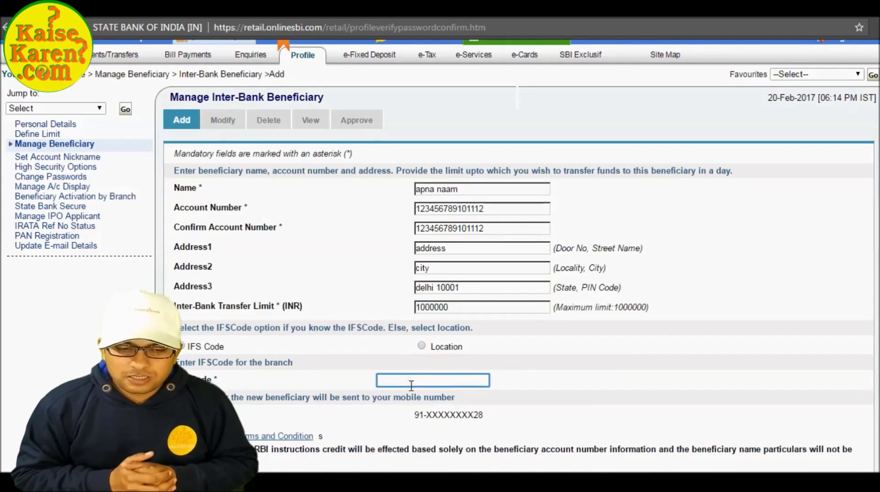
{"action": "type", "text": "hdf"}
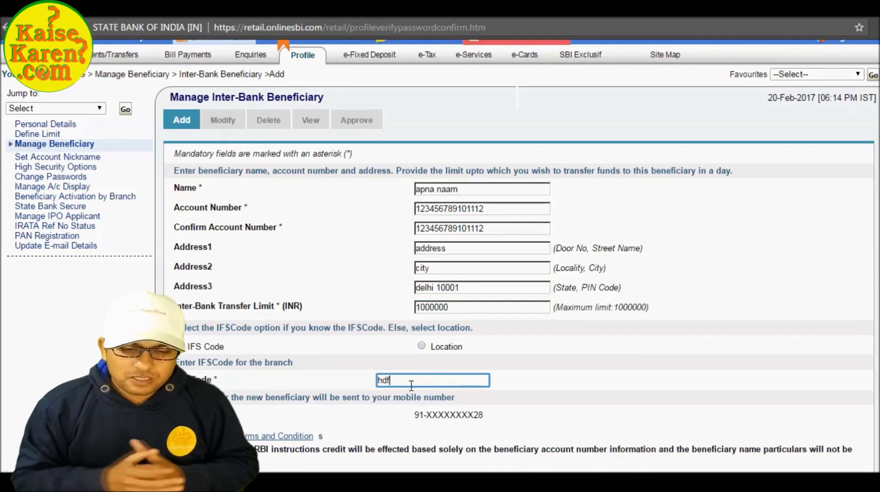
{"action": "type", "text": "c000123"}
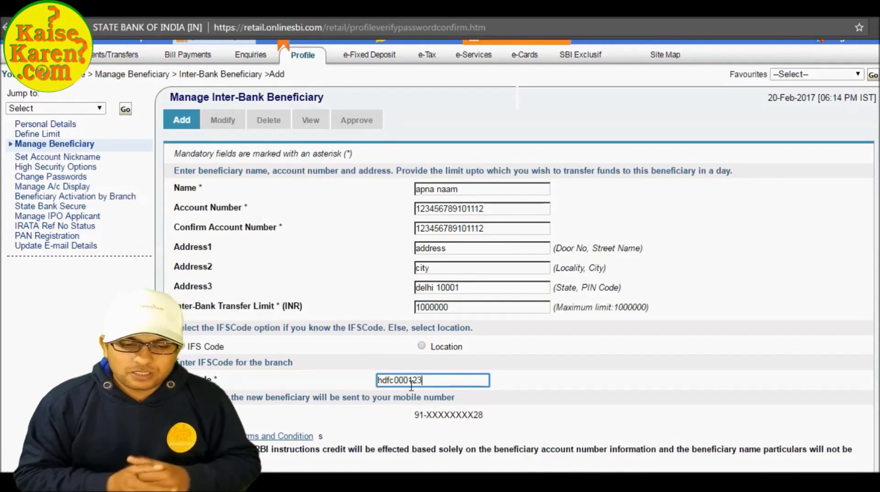
{"action": "left_click", "coordinate": [532, 394]}
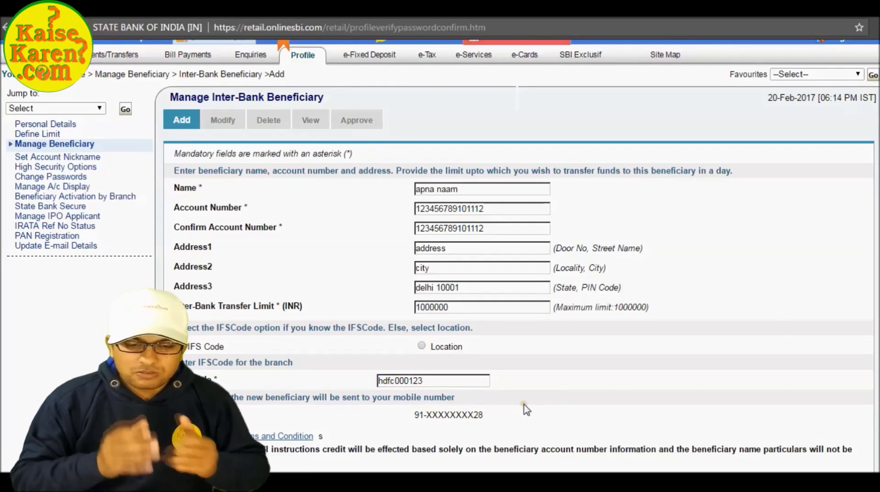
{"action": "scroll", "coordinate": [579, 343], "scroll_direction": "down", "scroll_amount": 3}
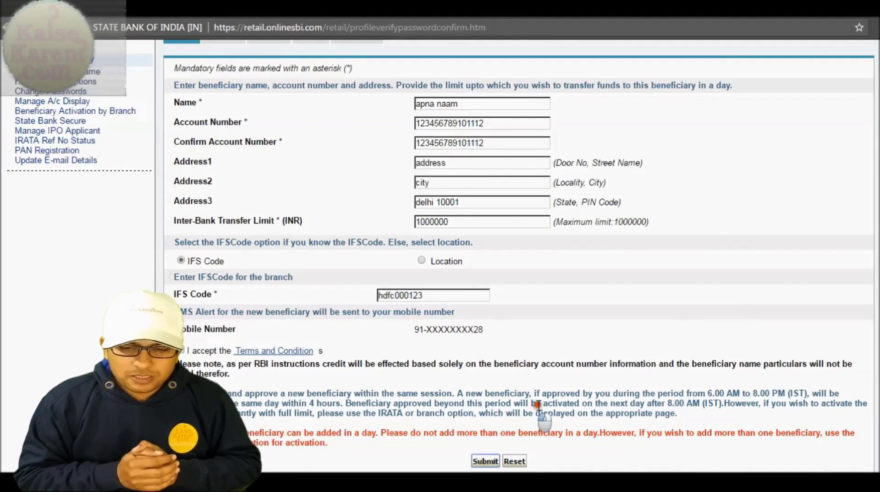
{"action": "left_click", "coordinate": [484, 462]}
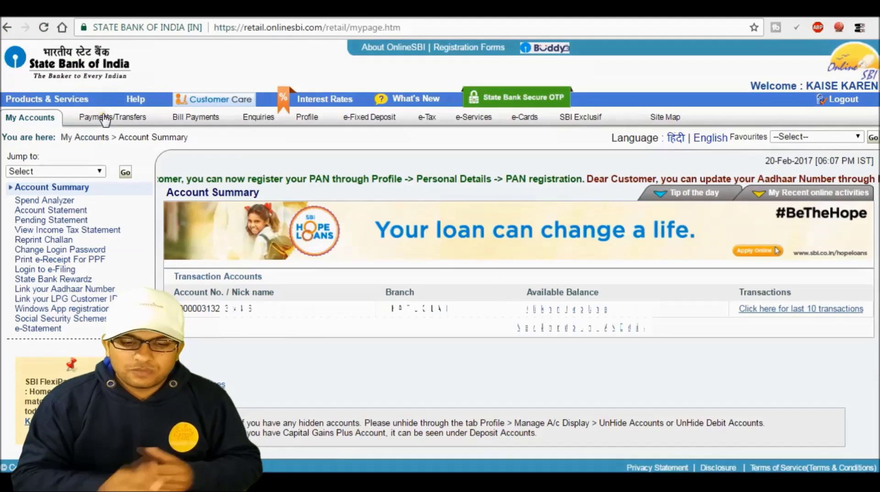
Return to the Payments/Transfers page showing the Within SBI and Outside SBI options, after briefly visiting Inter-Bank Beneficiary
{"action": "left_click", "coordinate": [104, 118]}
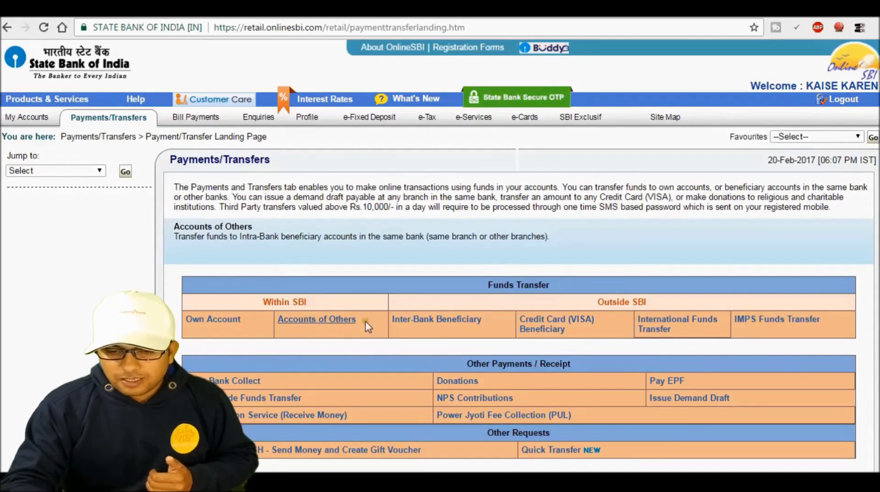
{"action": "left_click", "coordinate": [422, 321]}
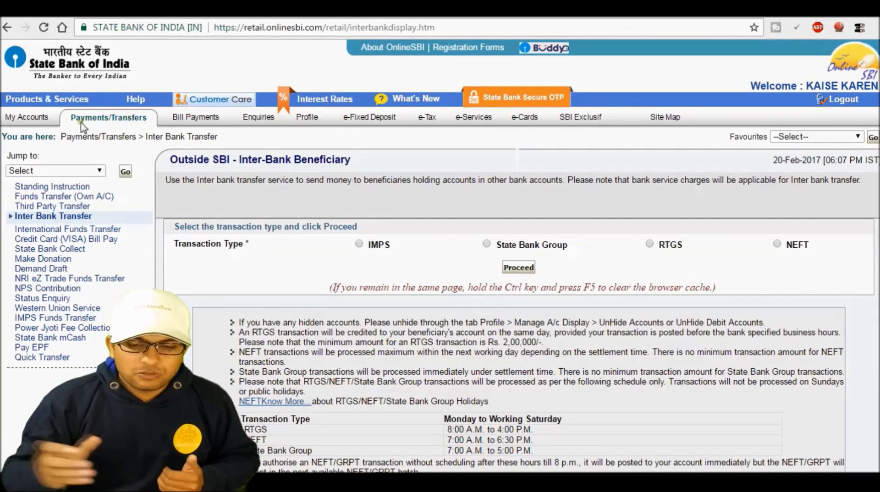
{"action": "left_click", "coordinate": [33, 119]}
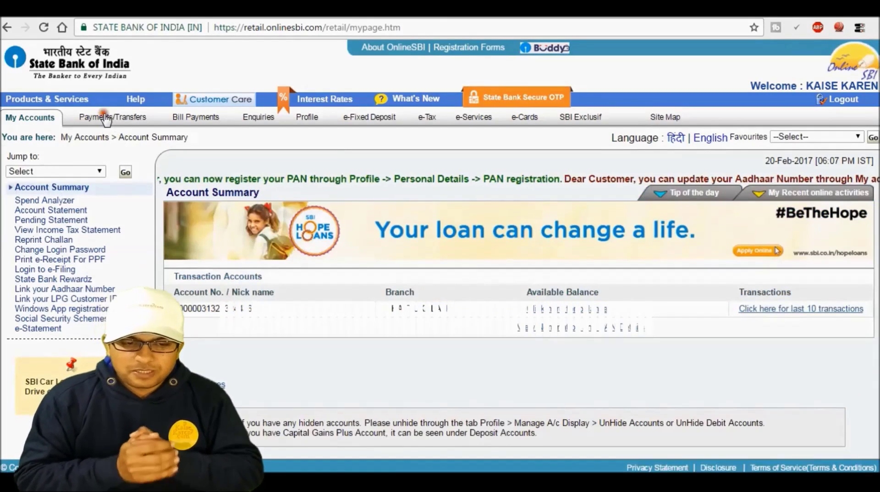
{"action": "left_click", "coordinate": [107, 119]}
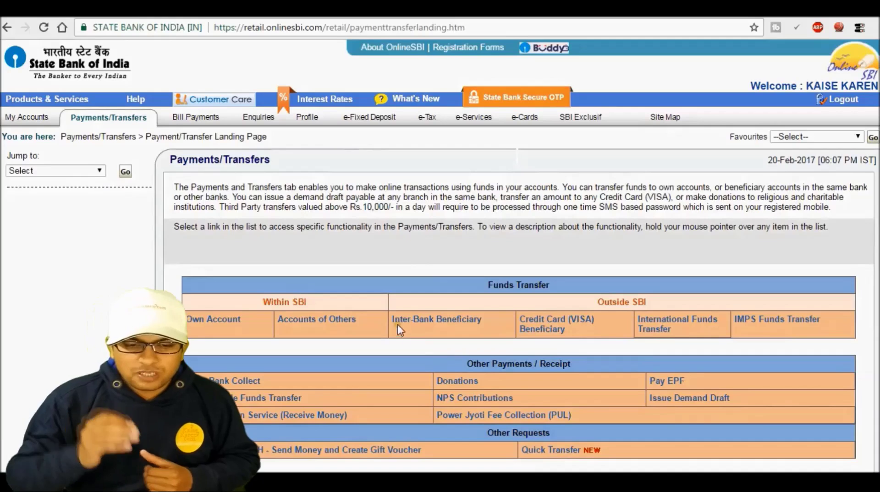
{"action": "mouse_move", "coordinate": [340, 323]}
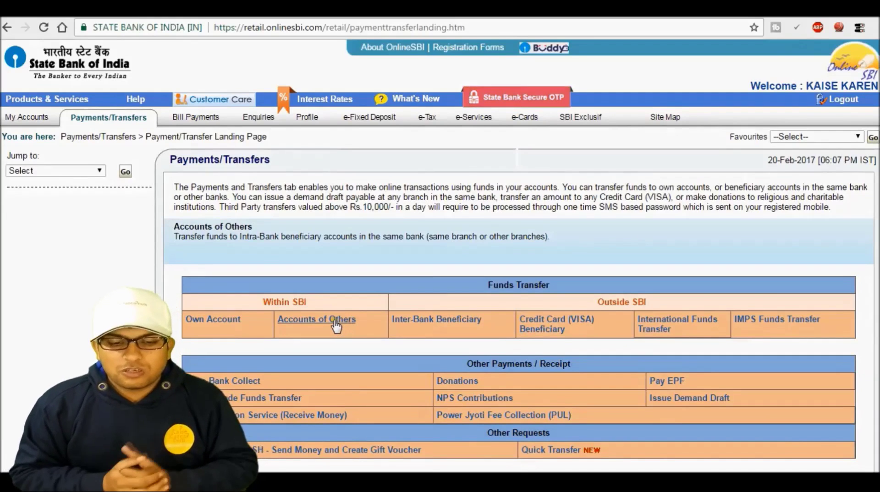
Fill the Accounts of Others transfer form: 50000 INR, purpose Gift to relatives / Friends, Pay Now
{"action": "left_click", "coordinate": [337, 327]}
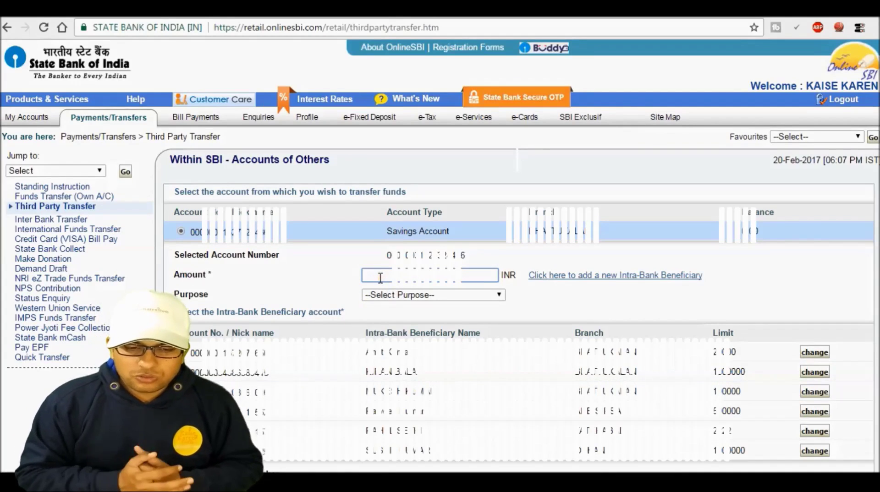
{"action": "type", "text": "5"}
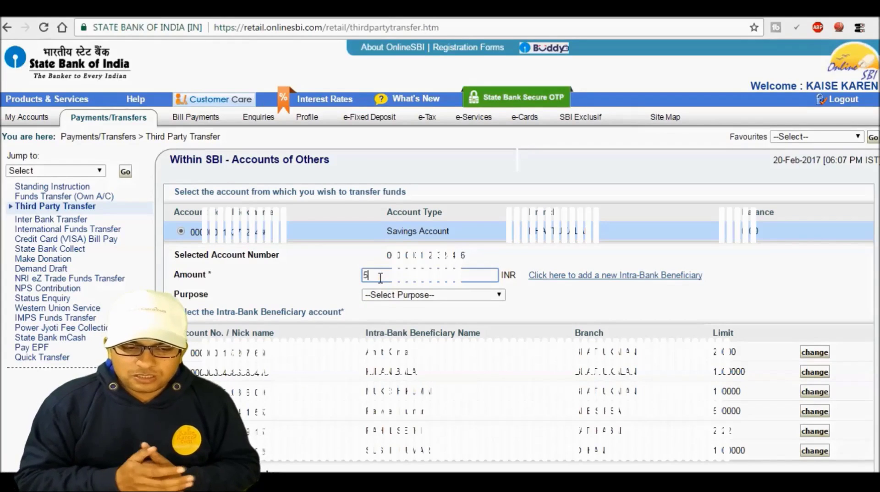
{"action": "type", "text": "0000"}
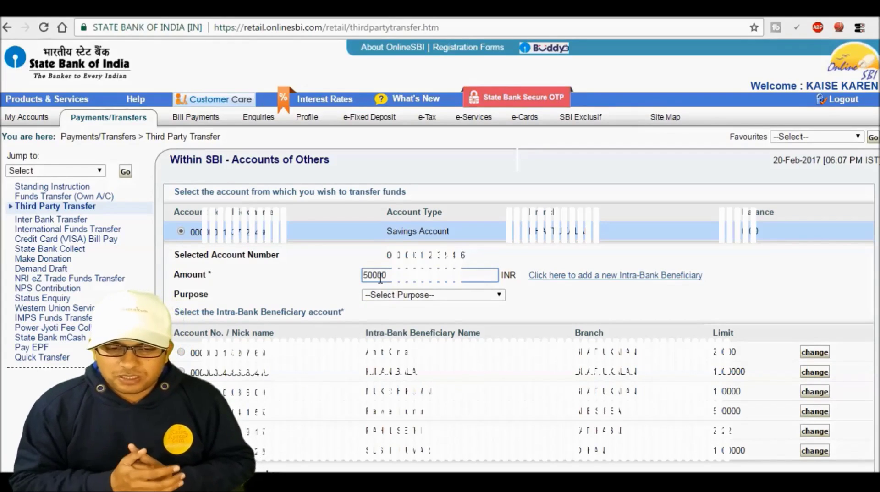
{"action": "left_click", "coordinate": [387, 299]}
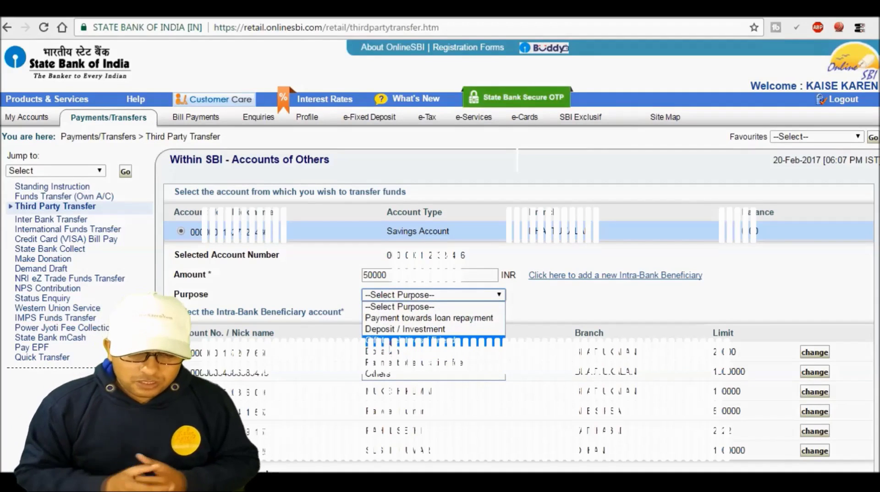
{"action": "left_click", "coordinate": [413, 342]}
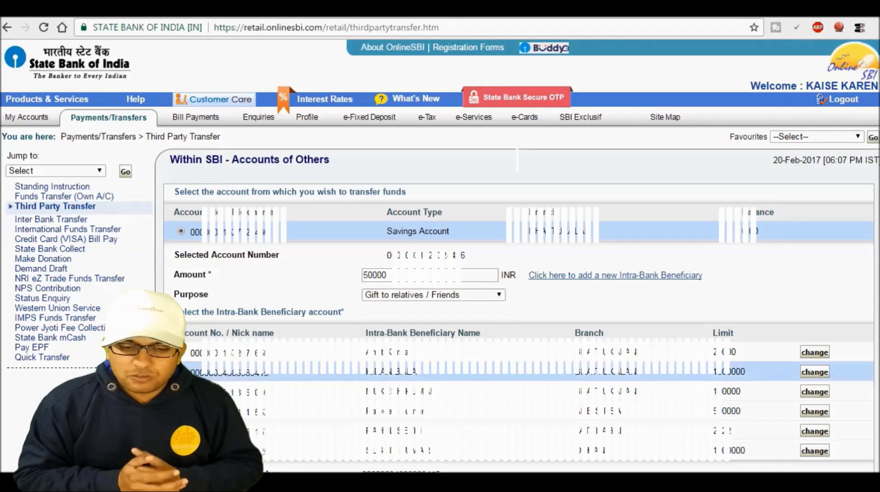
{"action": "scroll", "coordinate": [873, 312], "scroll_direction": "down", "scroll_amount": 5}
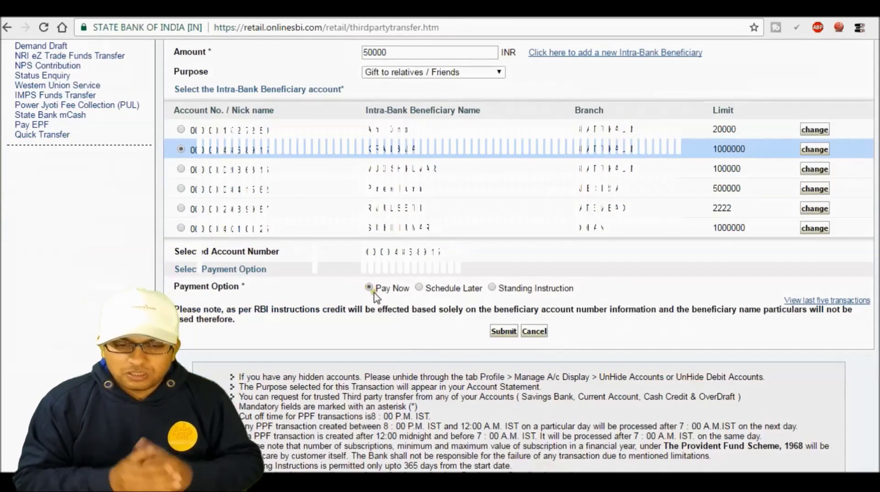
{"action": "left_click", "coordinate": [370, 287]}
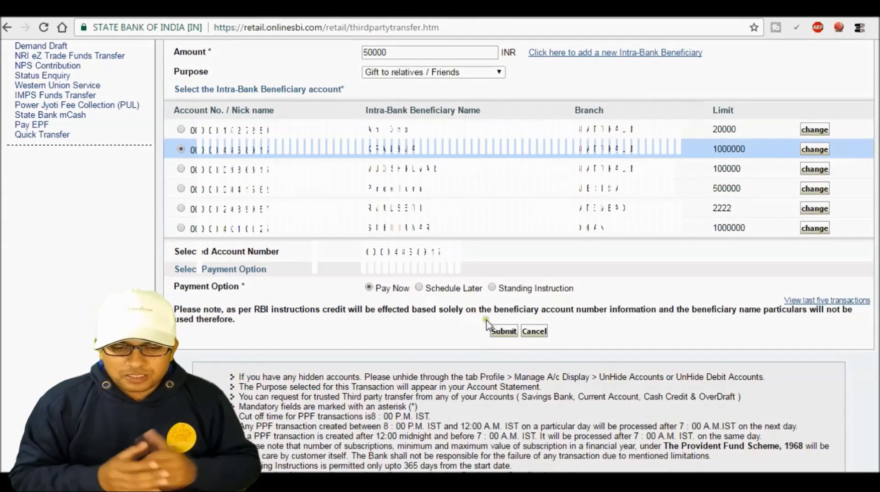
Submit and confirm the 50,000 INR transfer, then enter the SMS high security password
{"action": "left_click", "coordinate": [501, 332]}
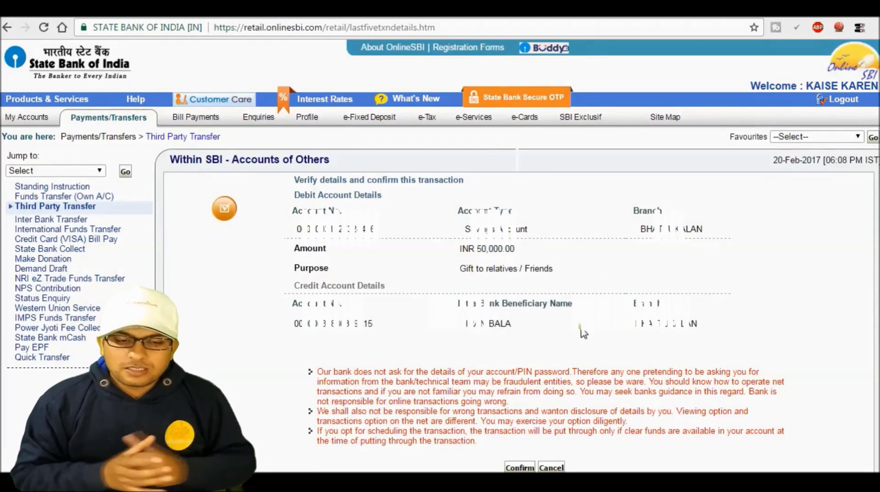
{"action": "left_click", "coordinate": [520, 467]}
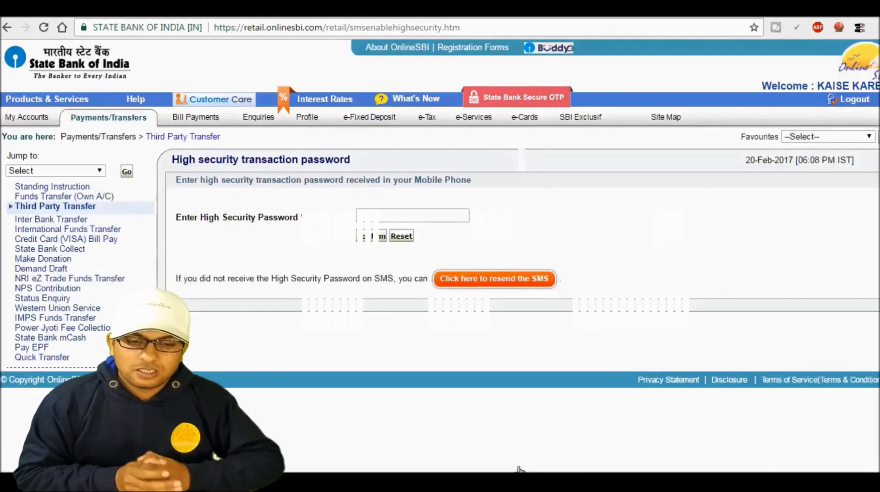
{"action": "left_click", "coordinate": [410, 217]}
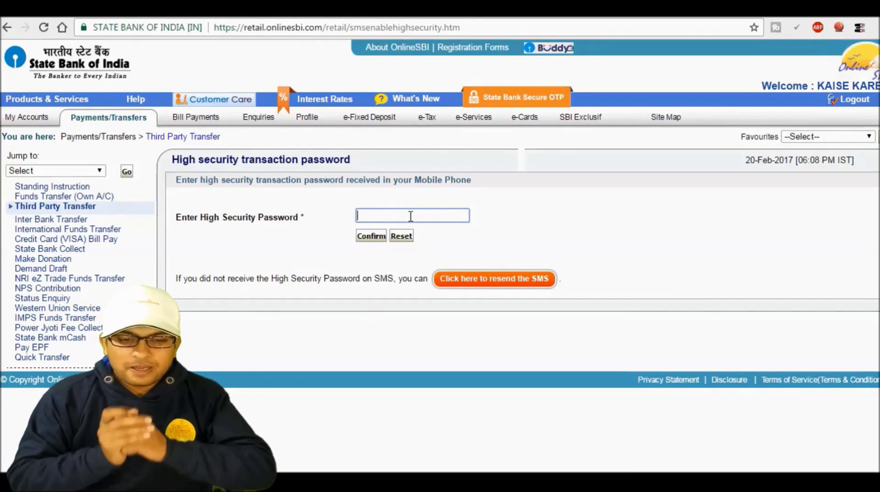
{"action": "type", "text": "••••••••"}
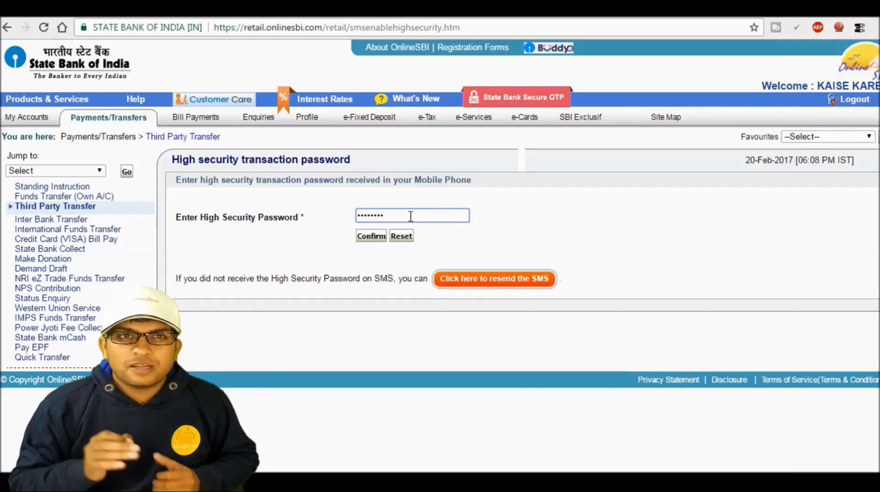